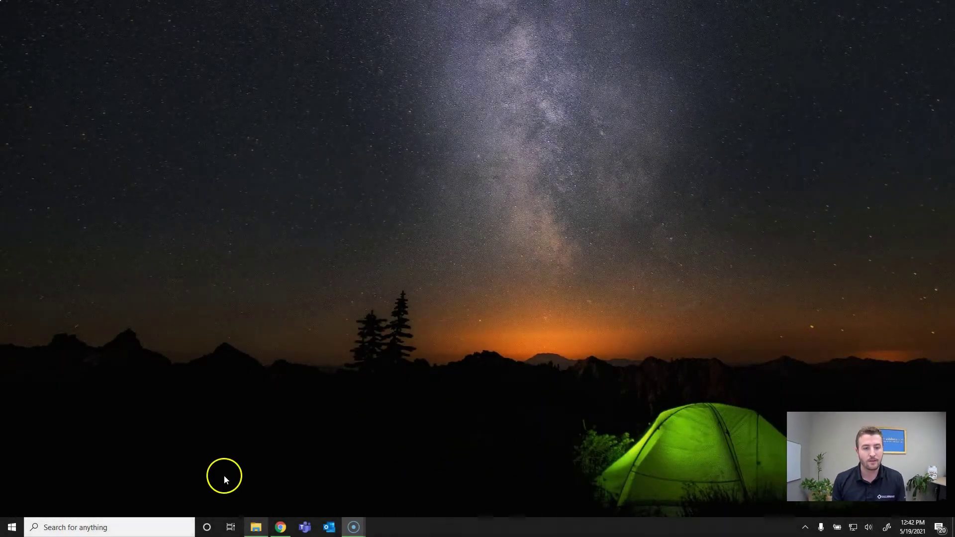
# Launch Microsoft Word from the Windows taskbar search
pyautogui.click(128, 520)
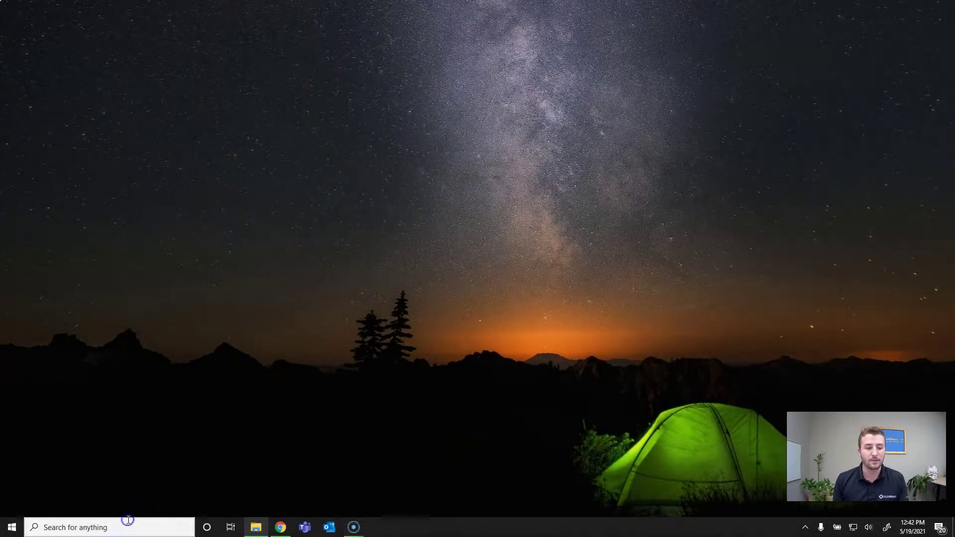
pyautogui.write('Word')
pyautogui.press('Return')
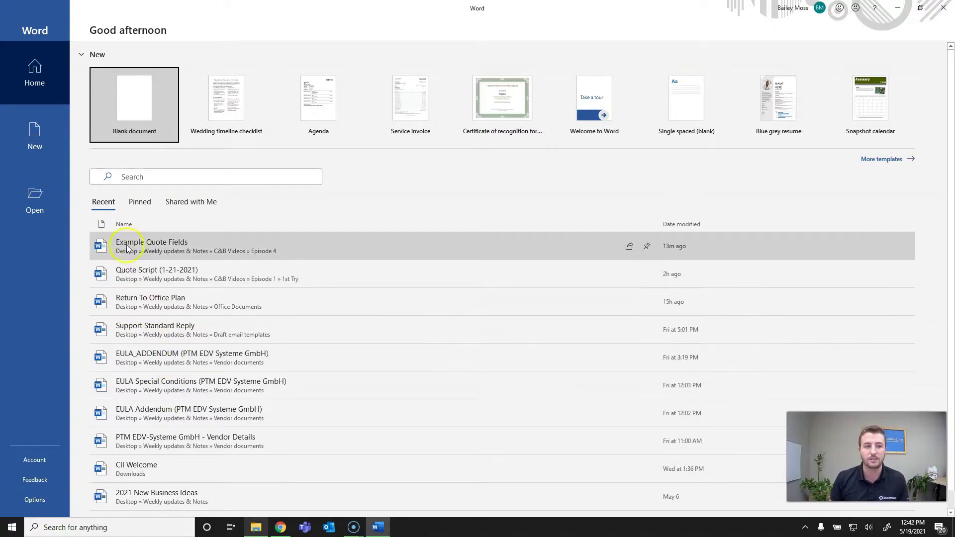
pyautogui.click(131, 139)
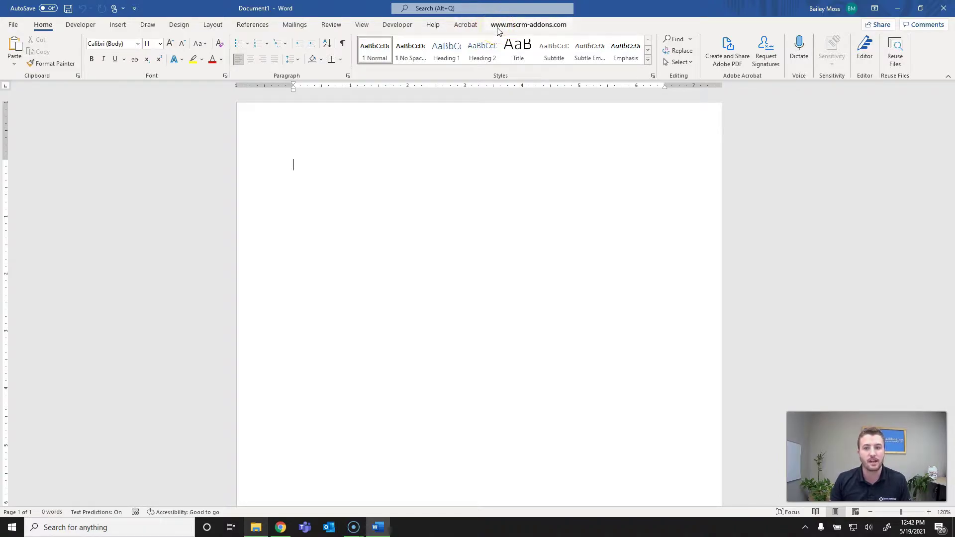
pyautogui.click(504, 28)
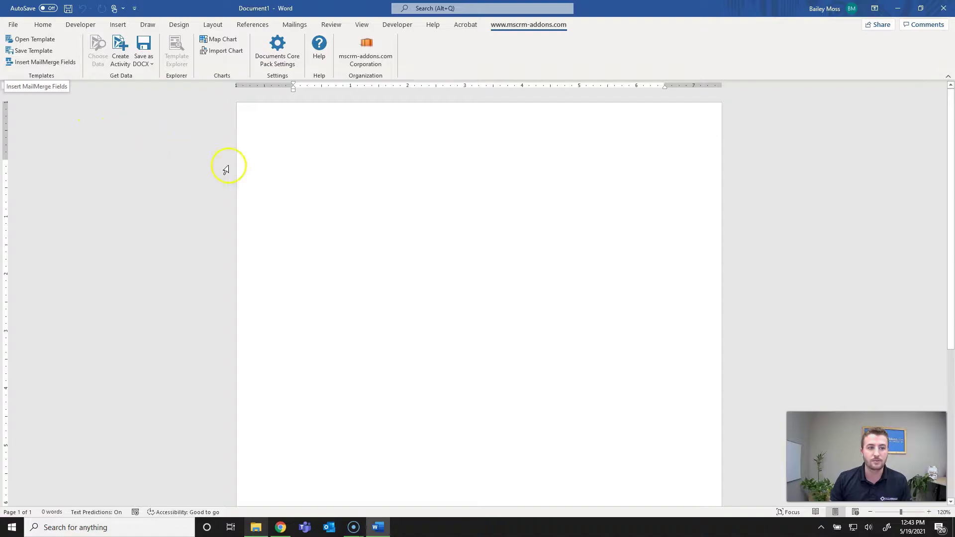
# Open the Insert MailMerge Fields pane and set the record type to Quote (quote)
pyautogui.click(63, 69)
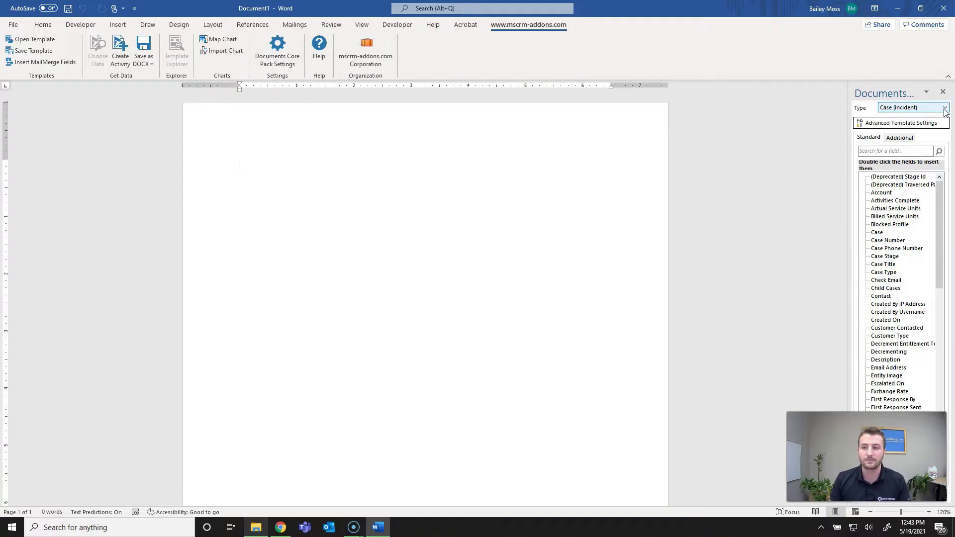
pyautogui.click(945, 107)
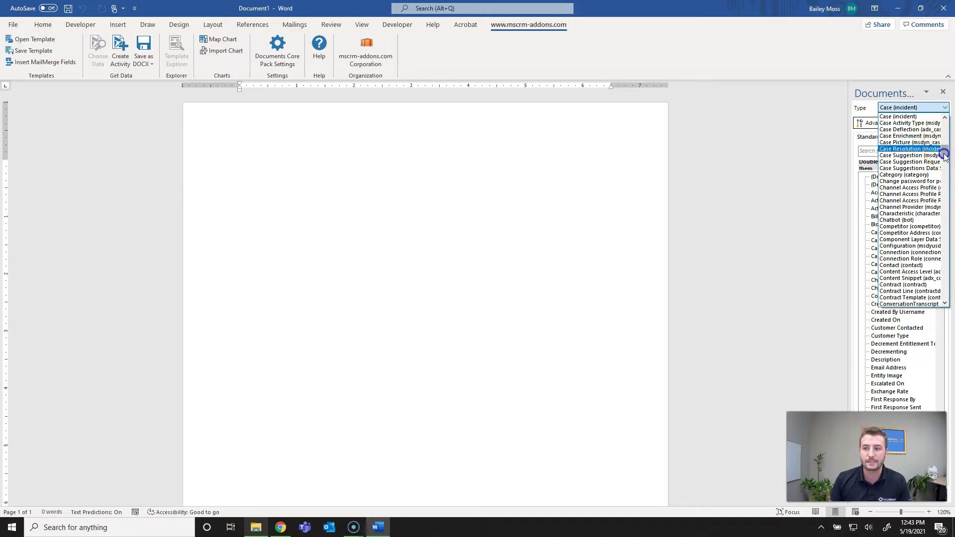
pyautogui.scroll(-20, 944, 155)
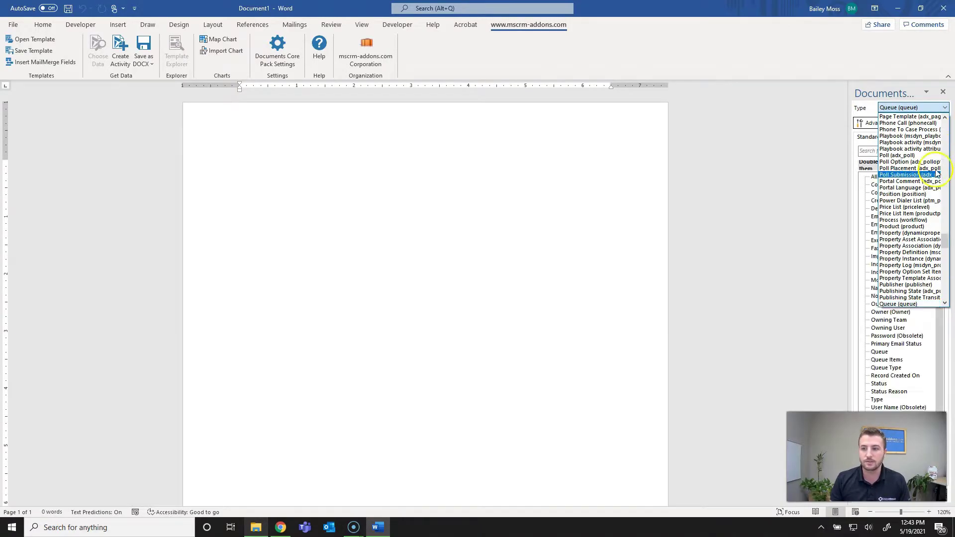
pyautogui.scroll(-2, 920, 244)
pyautogui.click(913, 278)
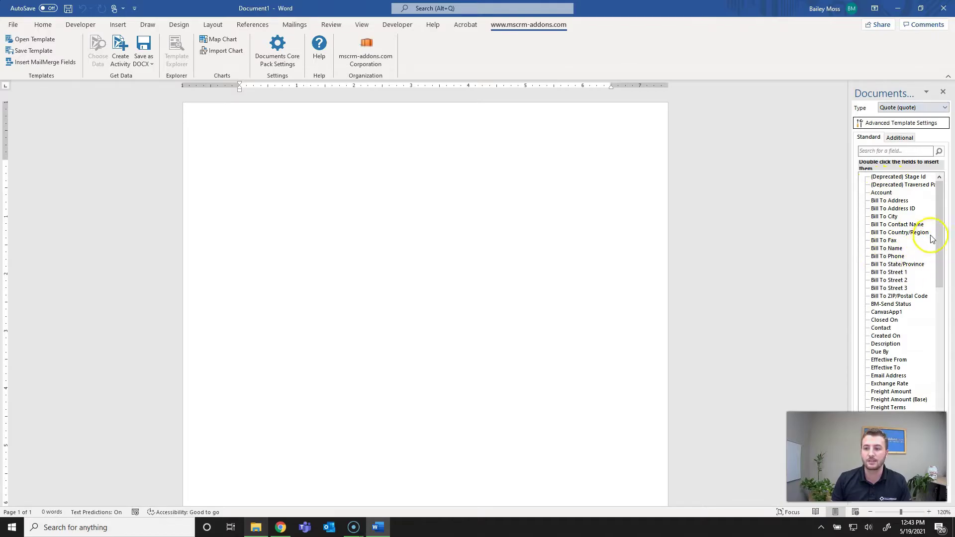
pyautogui.moveTo(933, 237); pyautogui.dragTo(914, 227)
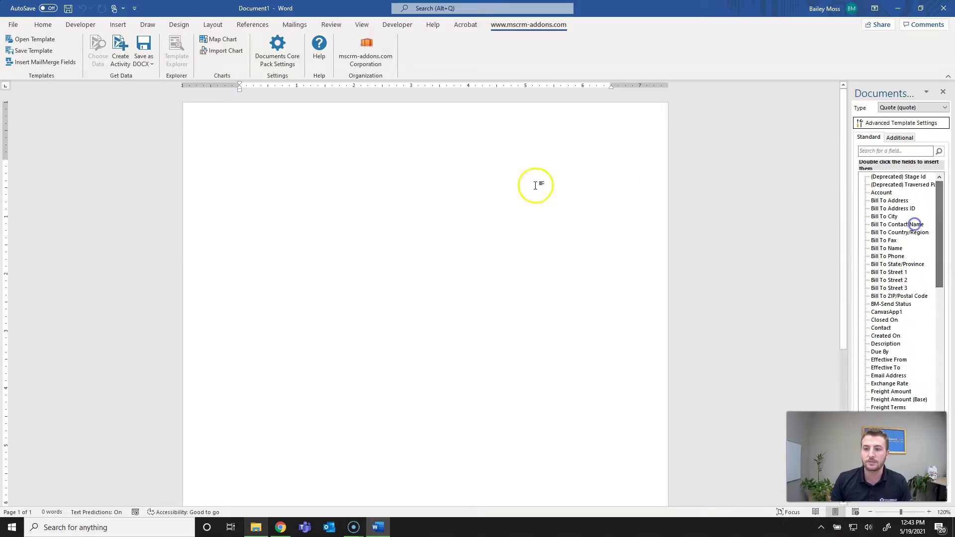
# Type 'Customer:' at the top of the page and start a new line below it
pyautogui.click(345, 168)
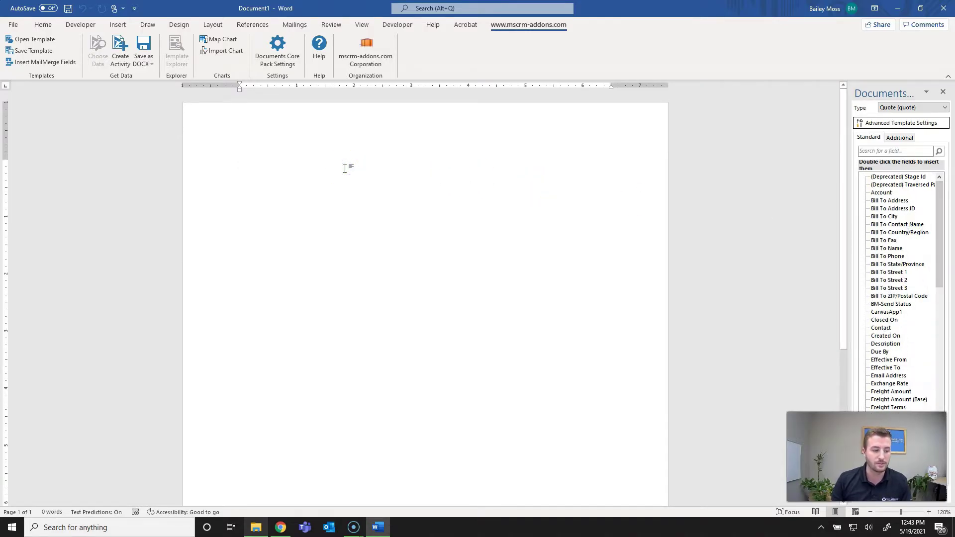
pyautogui.click(345, 168)
pyautogui.write('Cust')
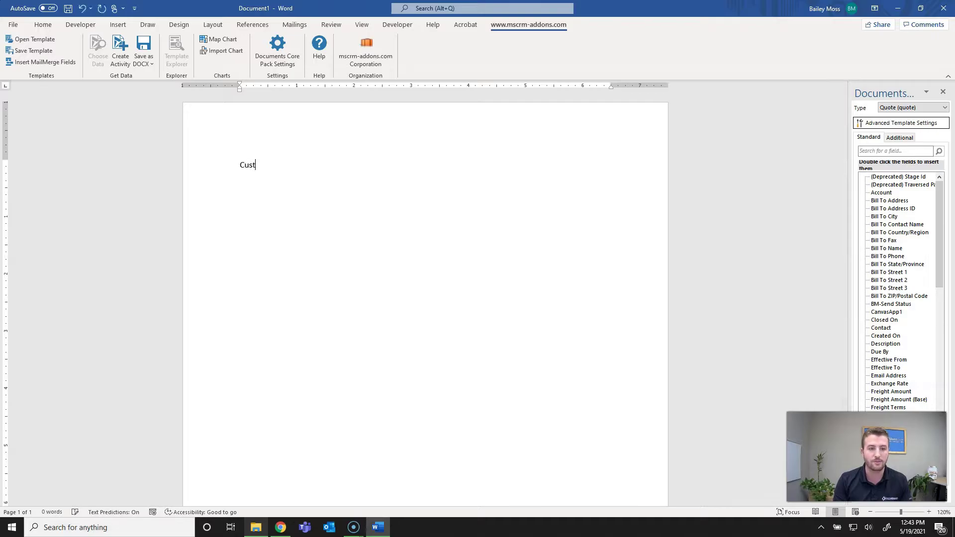
pyautogui.write('omer')
pyautogui.press('BackSpace')
pyautogui.write(':')
pyautogui.press('Return')
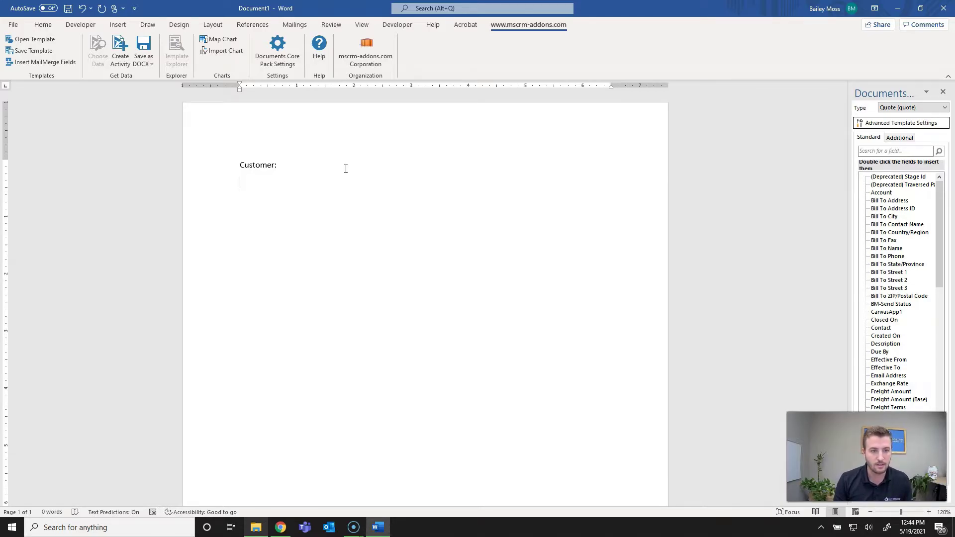
pyautogui.scroll(-14, 888, 247)
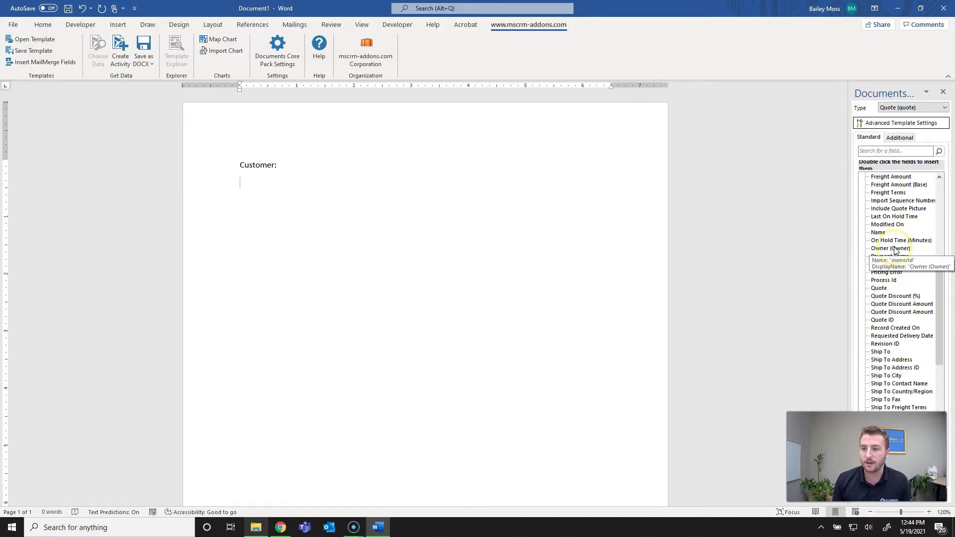
pyautogui.scroll(-3, 894, 252)
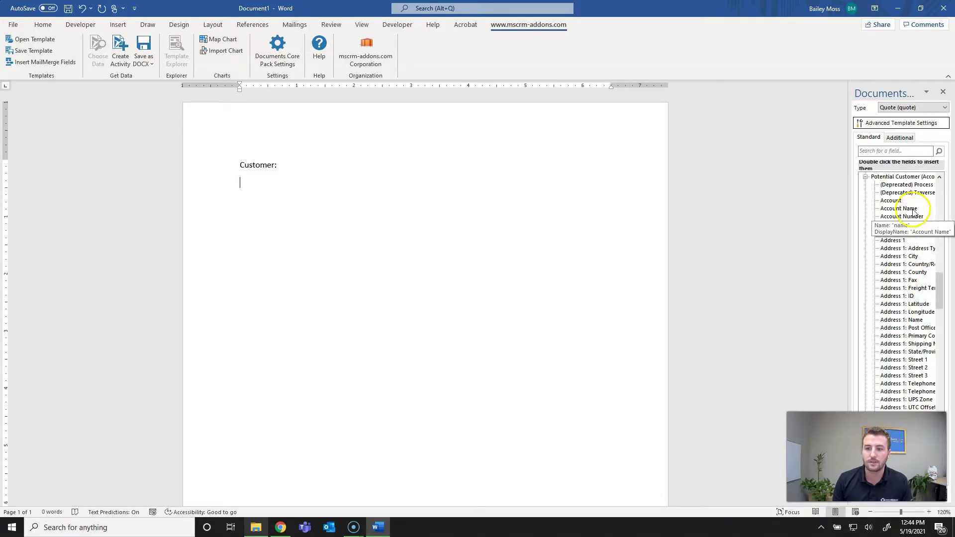
# Insert the Potential Customer Account Name and Address 1 fields on separate lines
pyautogui.click(907, 209)
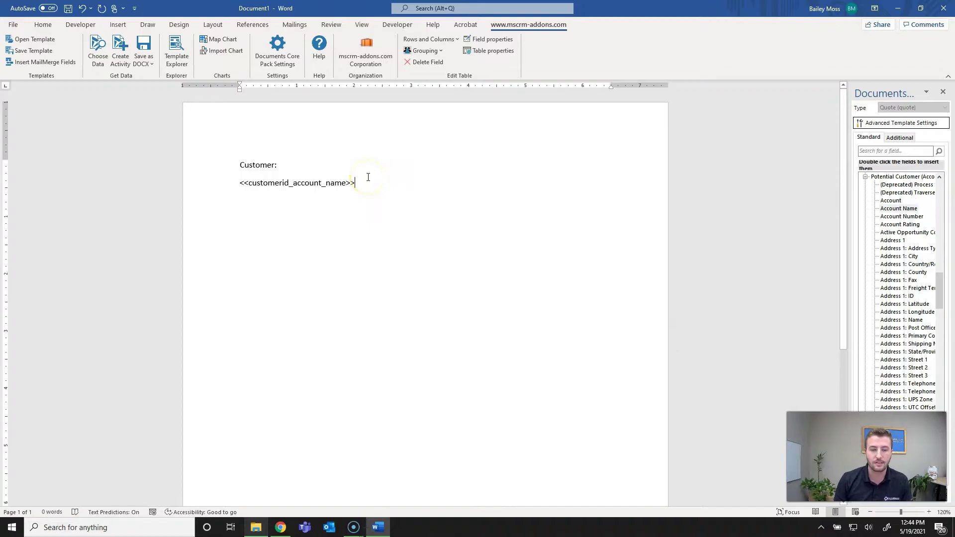
pyautogui.press('Return')
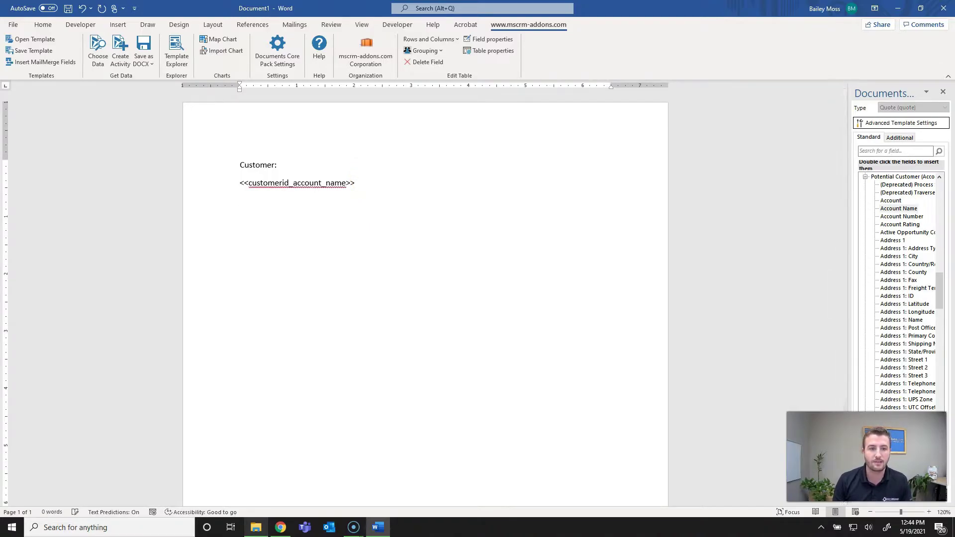
pyautogui.doubleClick(897, 241)
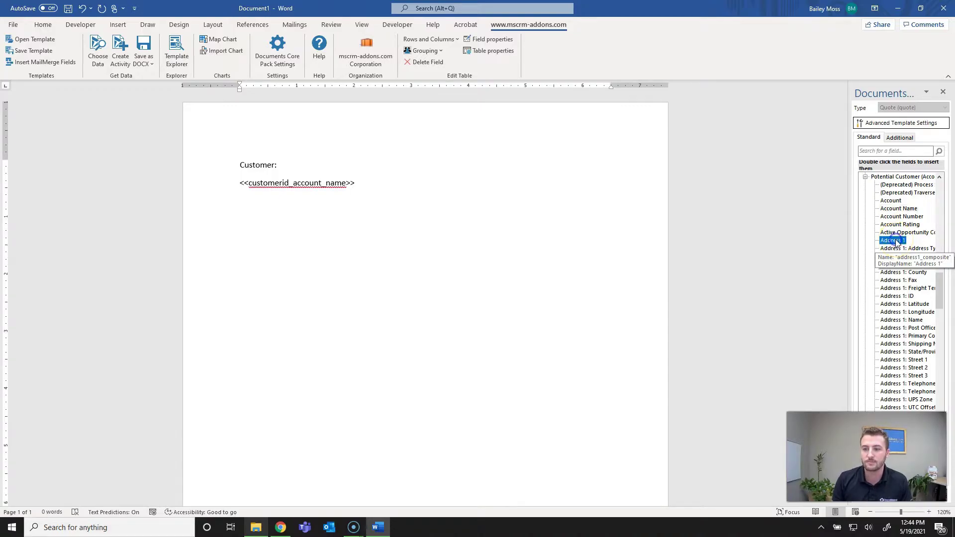
pyautogui.click(464, 204)
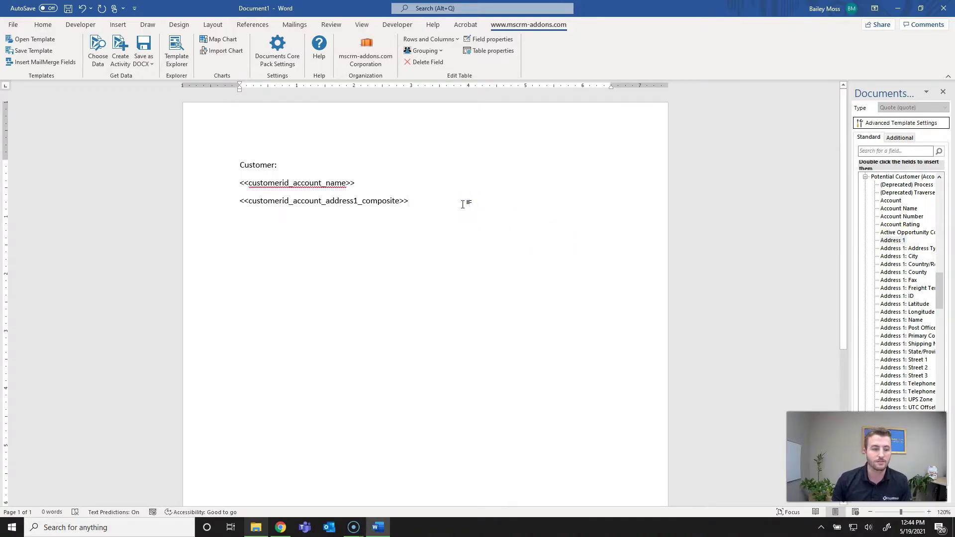
pyautogui.press('Return')
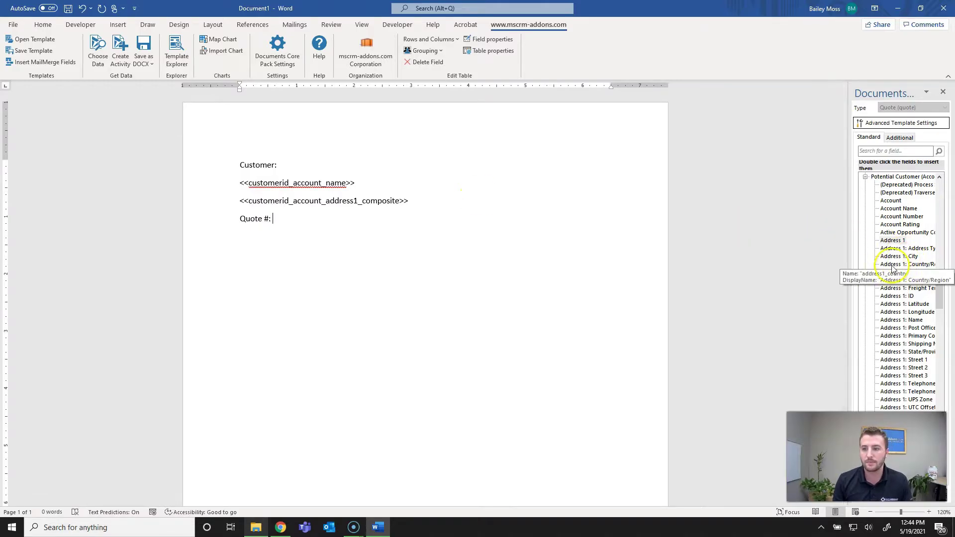
pyautogui.scroll(10, 897, 273)
pyautogui.scroll(-4, 897, 274)
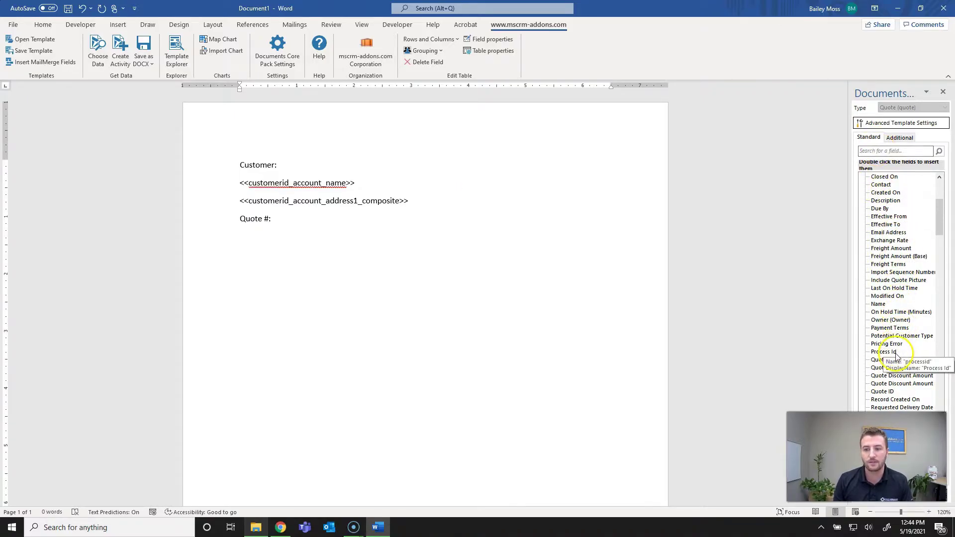
# Insert Quote ID after 'Quote #:' and Created On after 'Created:'
pyautogui.doubleClick(884, 392)
pyautogui.press('Return')
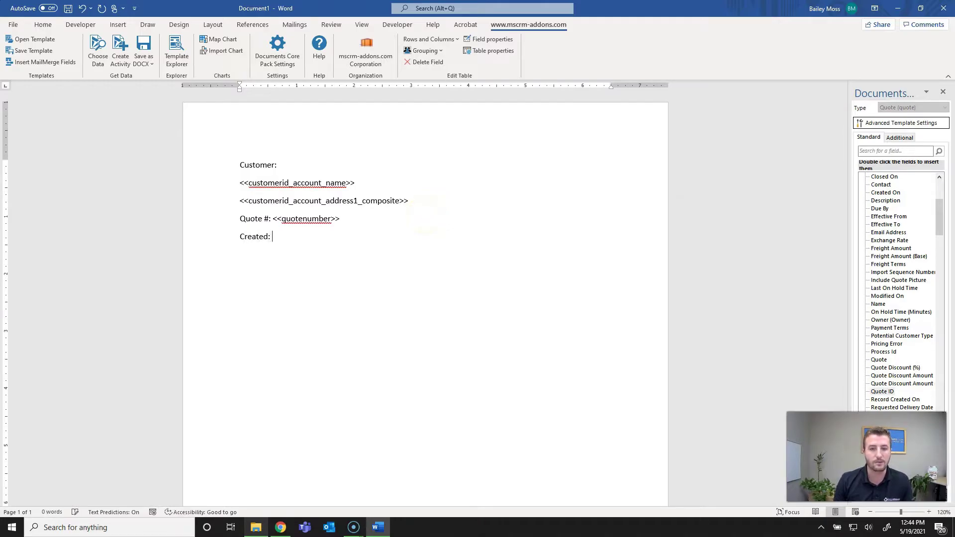
pyautogui.doubleClick(889, 193)
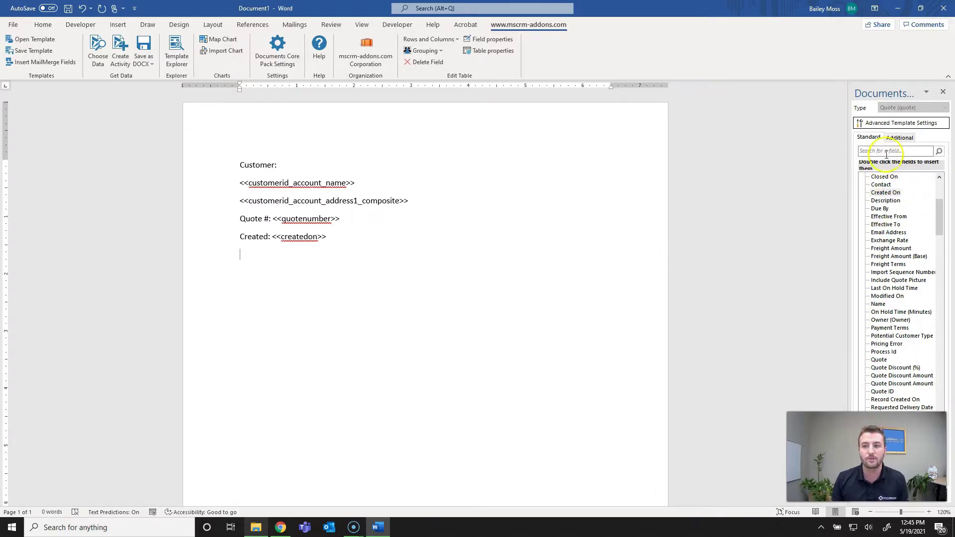
# Add the Quote -> Quote Product relationship to the template's datasource
pyautogui.click(900, 138)
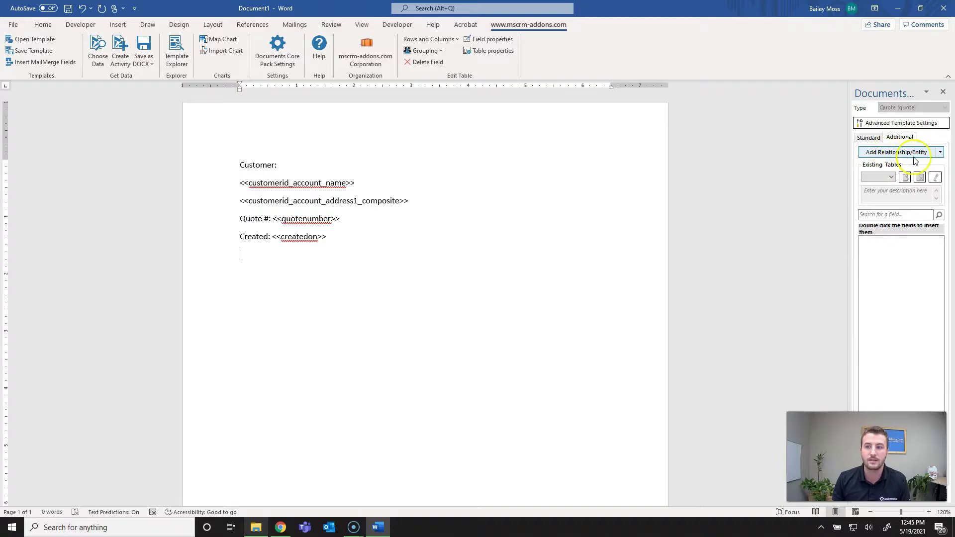
pyautogui.click(940, 153)
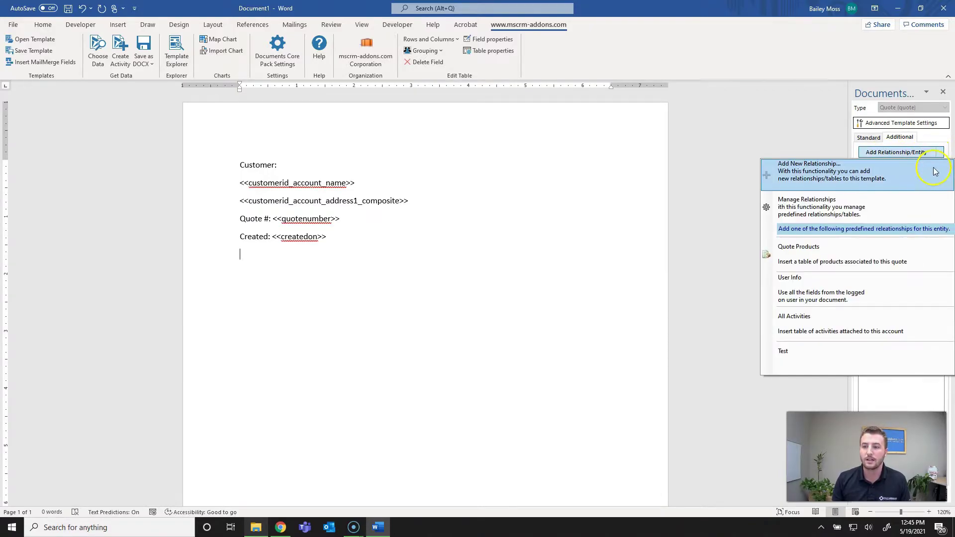
pyautogui.click(813, 262)
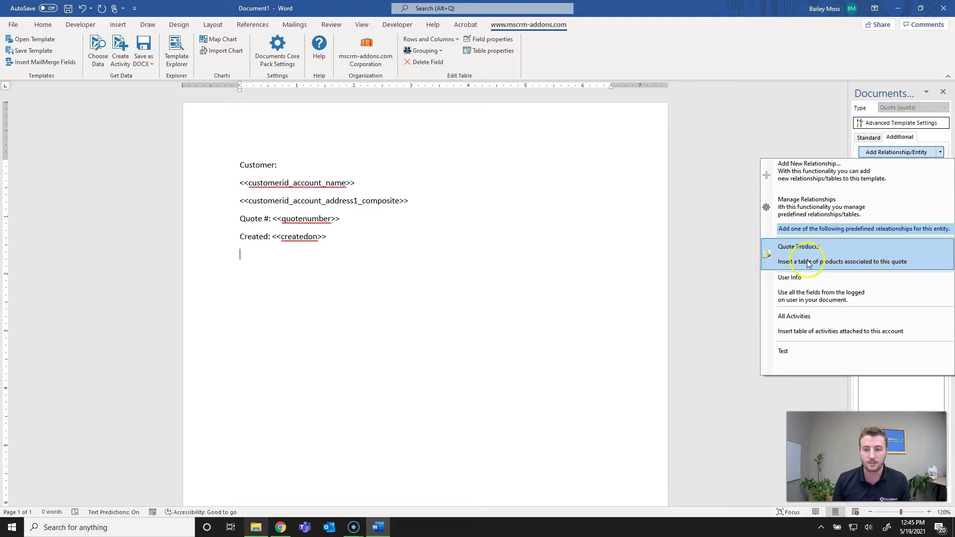
pyautogui.click(885, 153)
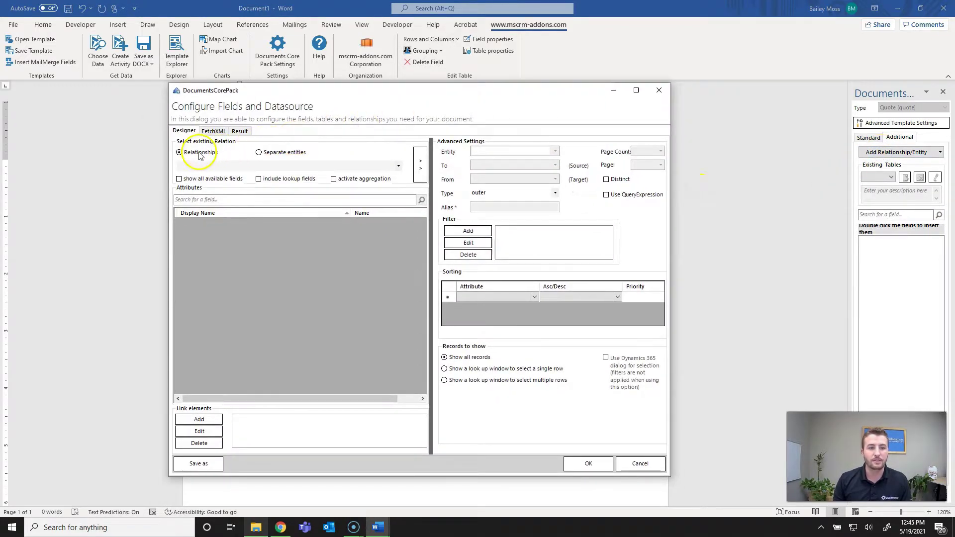
pyautogui.click(197, 165)
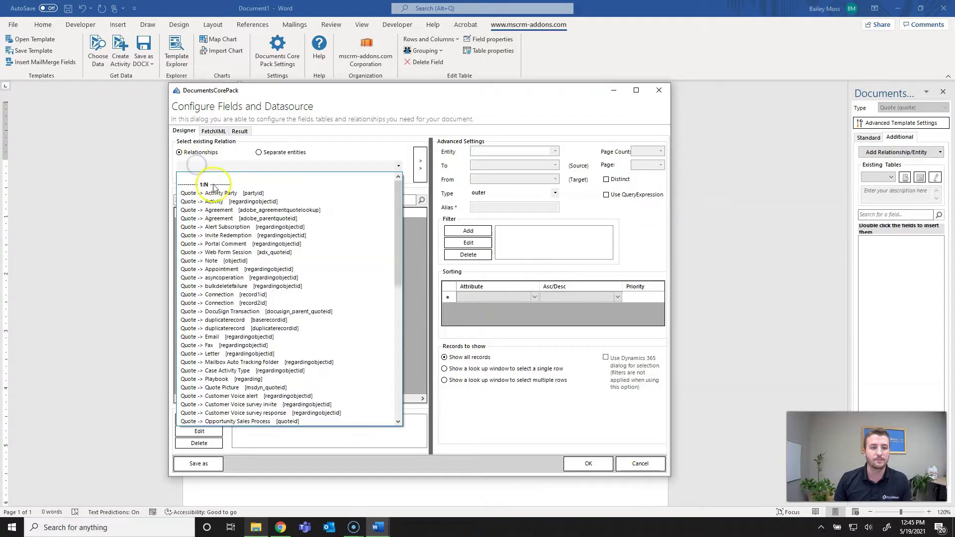
pyautogui.scroll(-2, 259, 239)
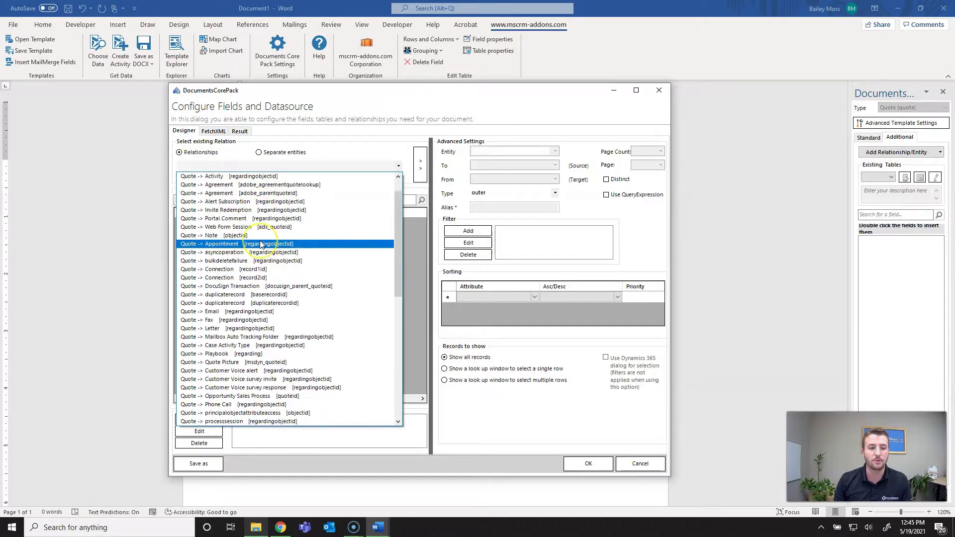
pyautogui.scroll(-2, 261, 244)
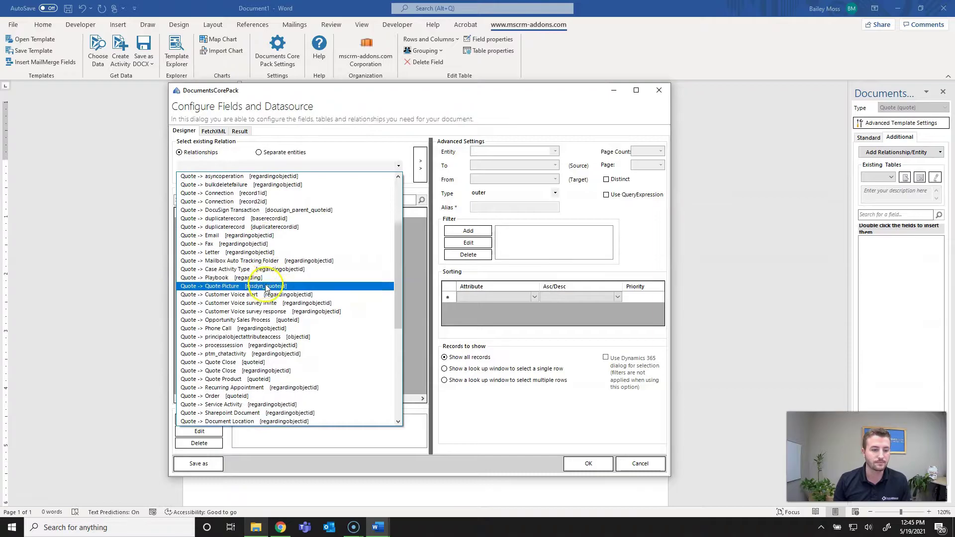
pyautogui.click(253, 378)
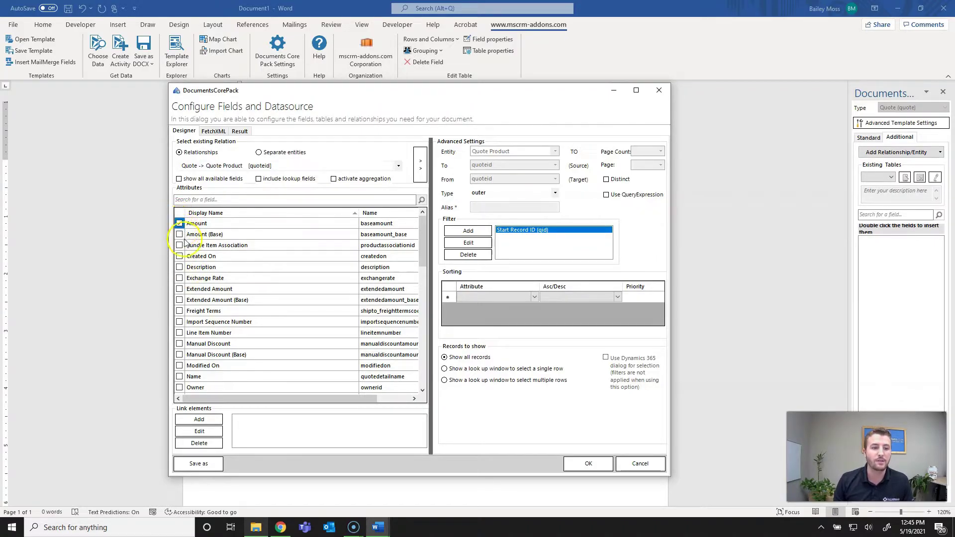
# Include the Quote Product fields Quantity, Product Name and Price Per Unit
pyautogui.scroll(-3, 209, 299)
pyautogui.scroll(-2, 204, 312)
pyautogui.click(179, 332)
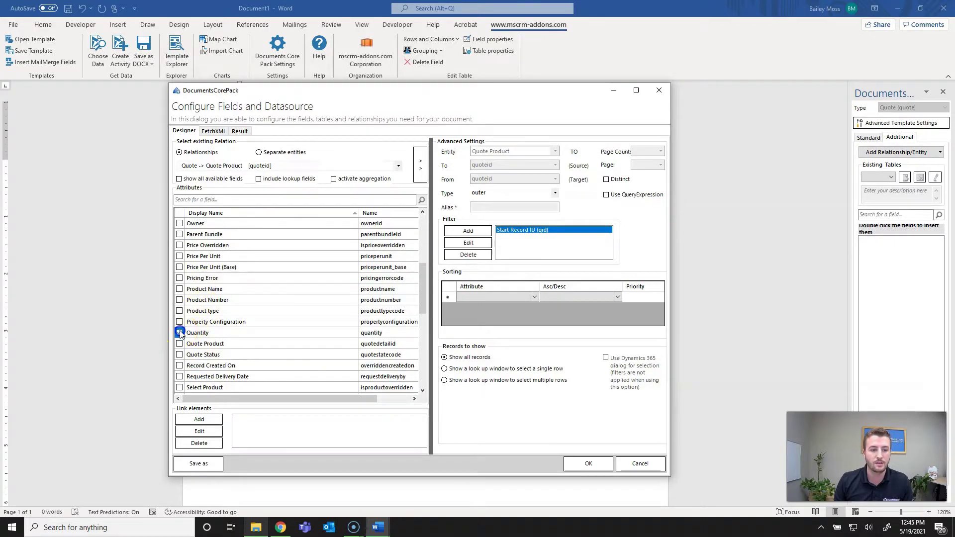
pyautogui.click(180, 289)
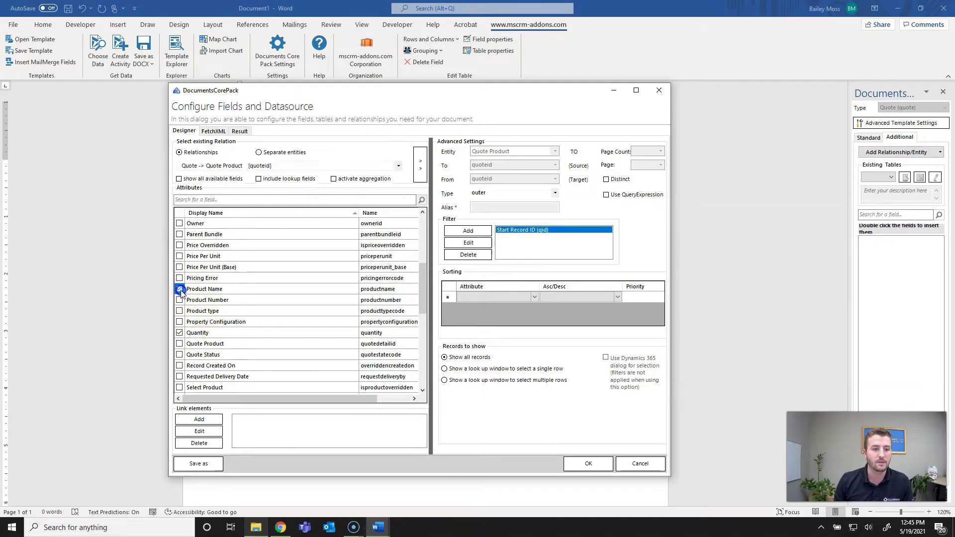
pyautogui.click(179, 257)
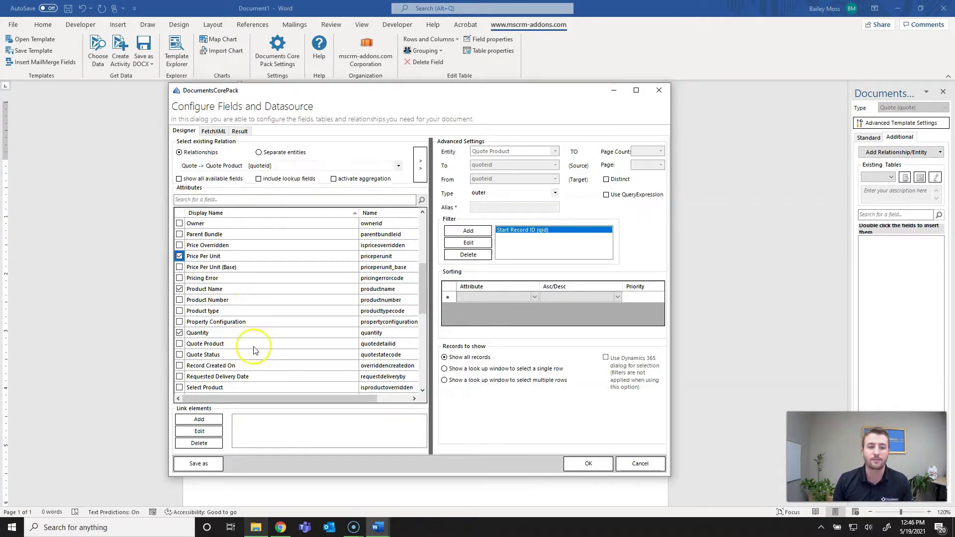
pyautogui.click(211, 421)
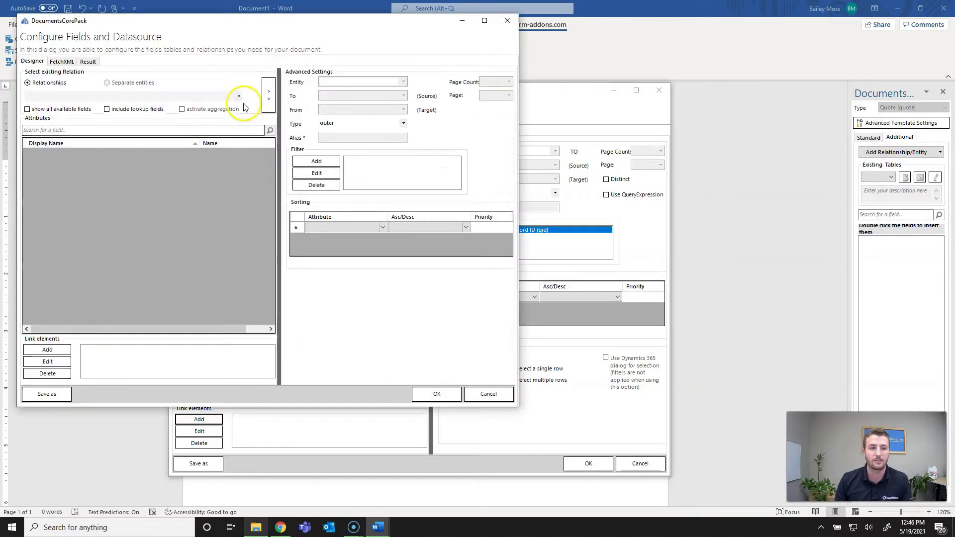
# Skip linked elements and sorting, and confirm the Quote Product datasource configuration
pyautogui.click(239, 98)
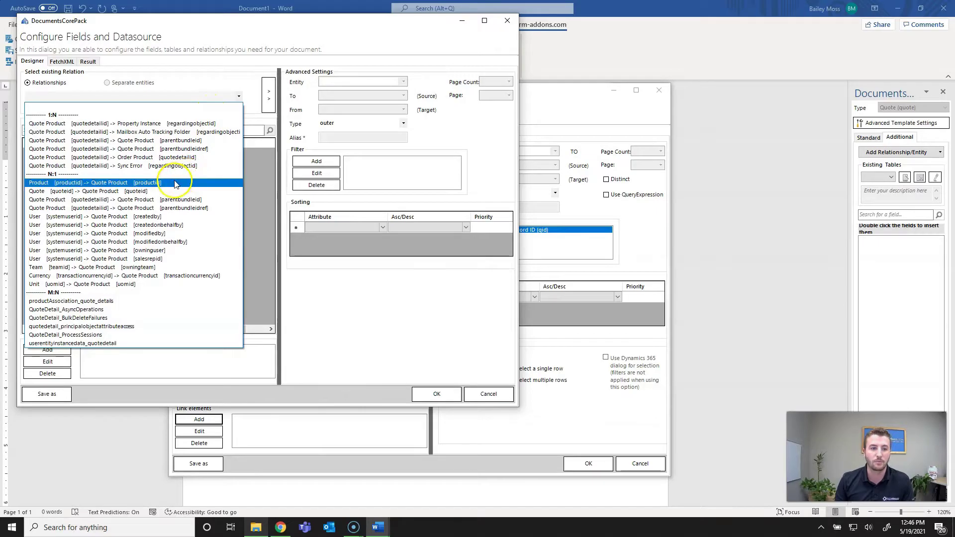
pyautogui.click(496, 395)
pyautogui.click(490, 394)
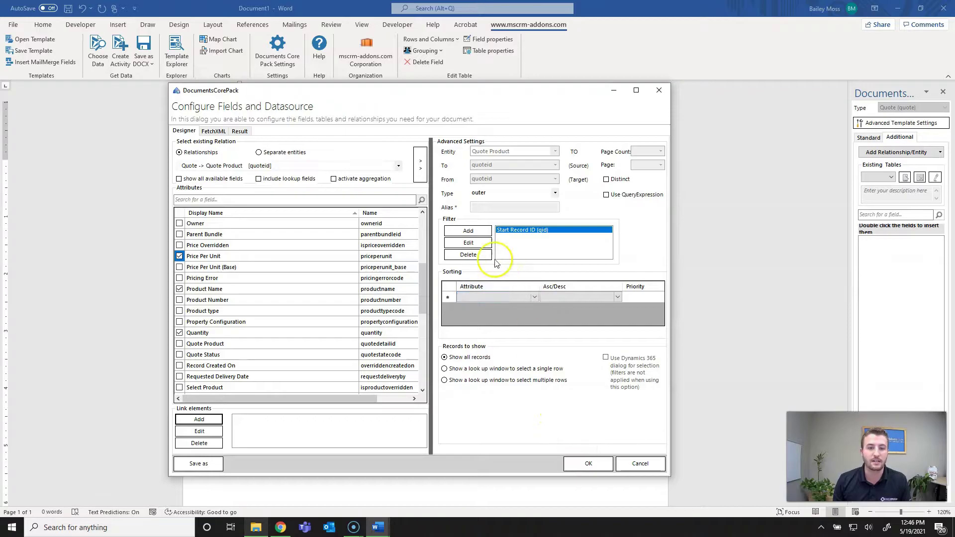
pyautogui.click(484, 296)
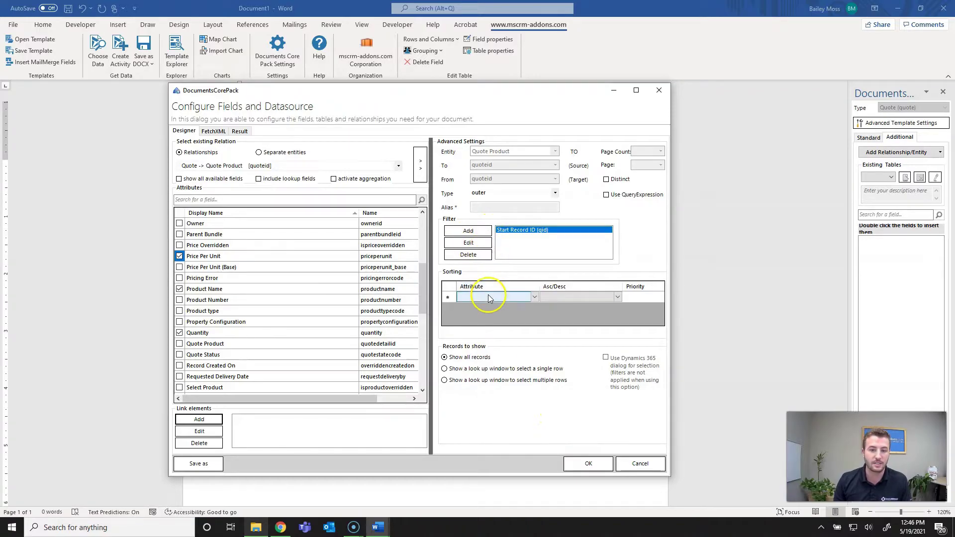
pyautogui.click(516, 303)
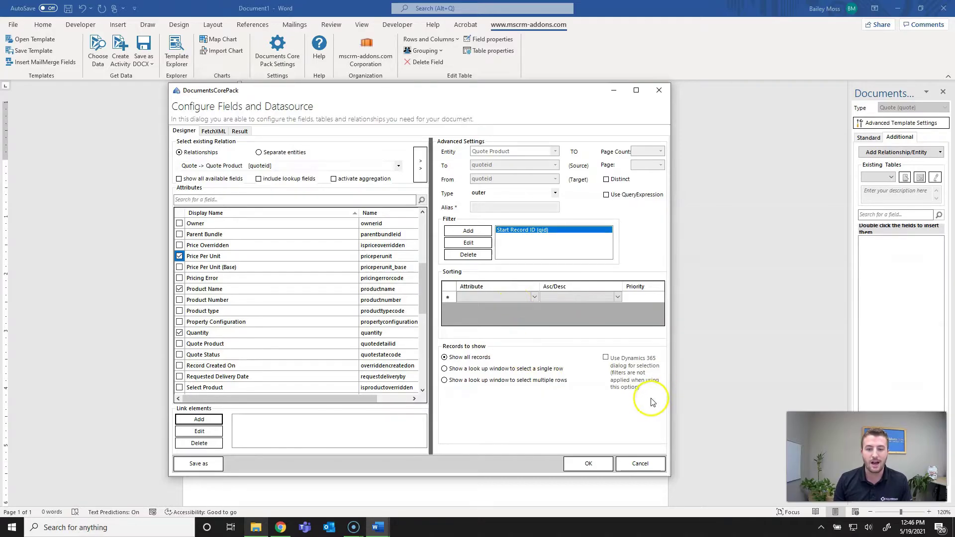
pyautogui.click(575, 460)
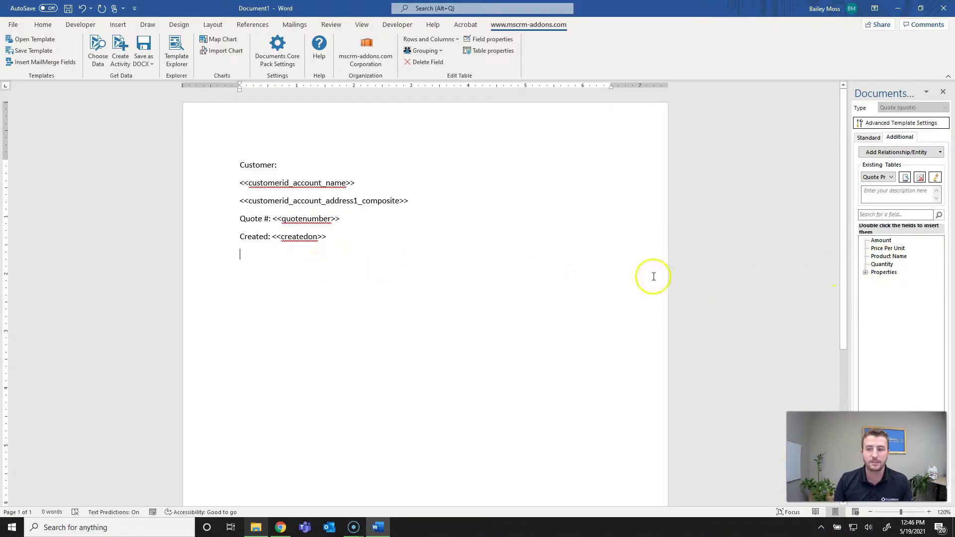
# Insert the Quantity field as a four-column table with a split header row
pyautogui.doubleClick(874, 266)
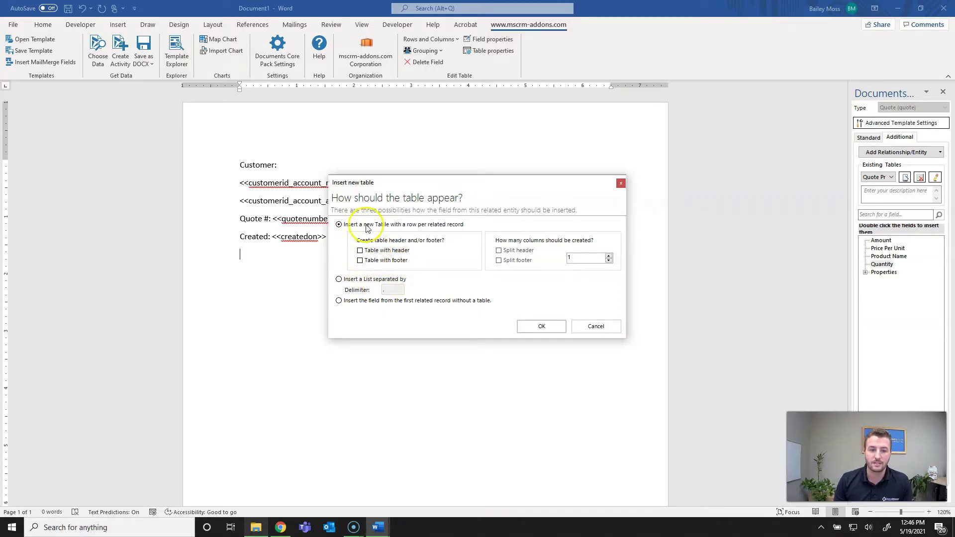
pyautogui.click(360, 251)
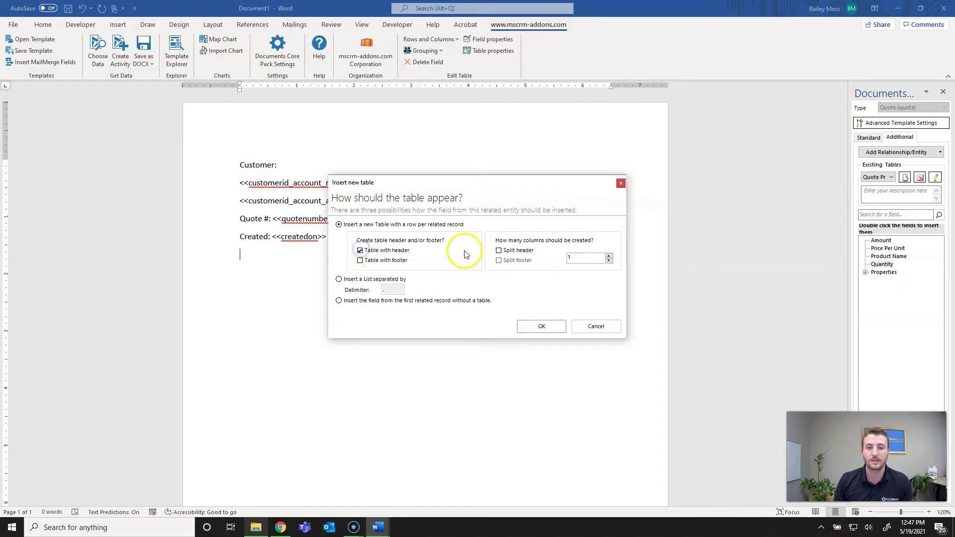
pyautogui.click(499, 251)
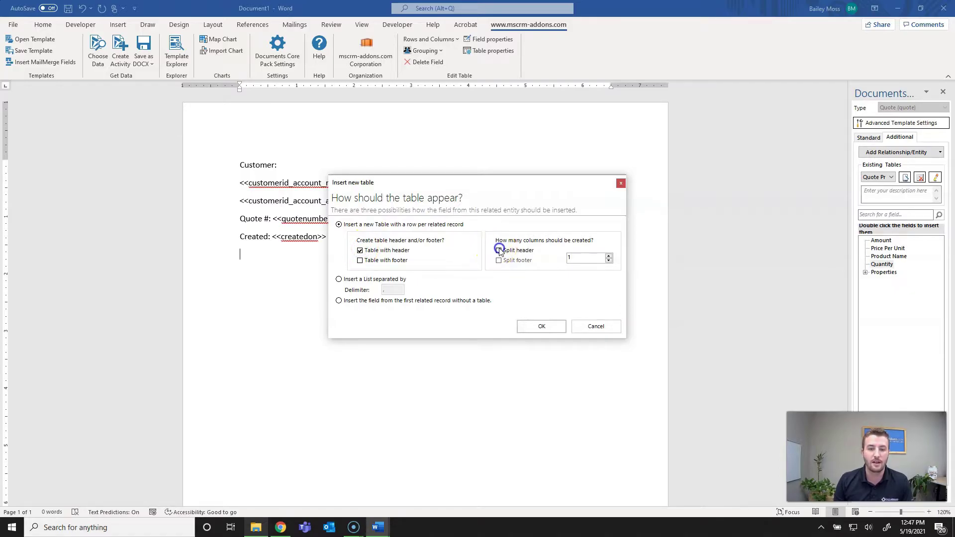
pyautogui.click(610, 256)
pyautogui.click(609, 255)
pyautogui.click(543, 326)
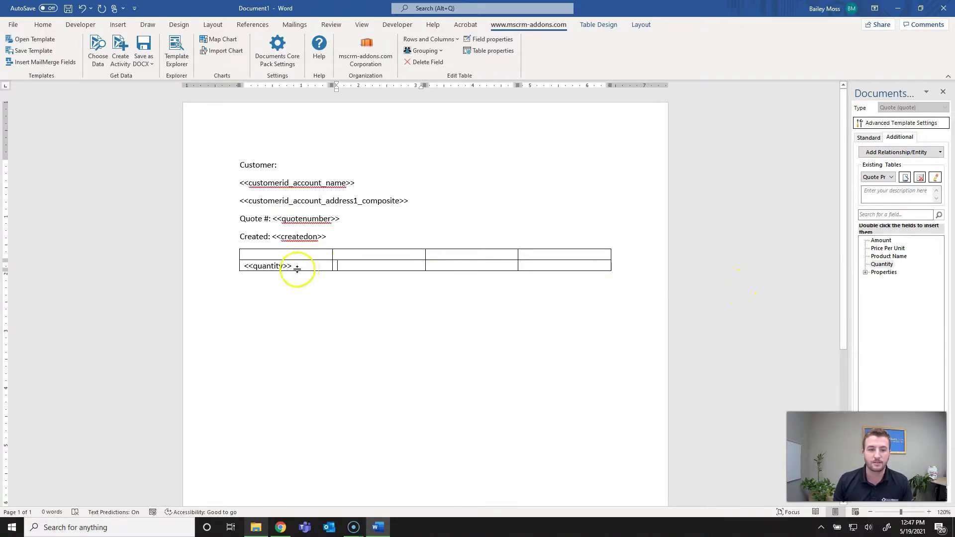
# Fill the remaining row cells with Product Name, Price Per Unit and Amount fields
pyautogui.doubleClick(886, 257)
pyautogui.click(478, 266)
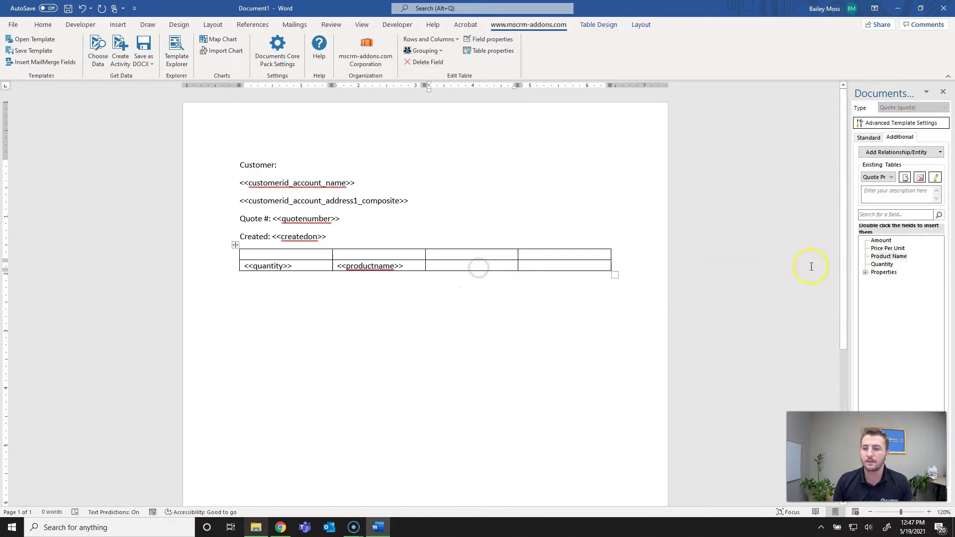
pyautogui.click(900, 249)
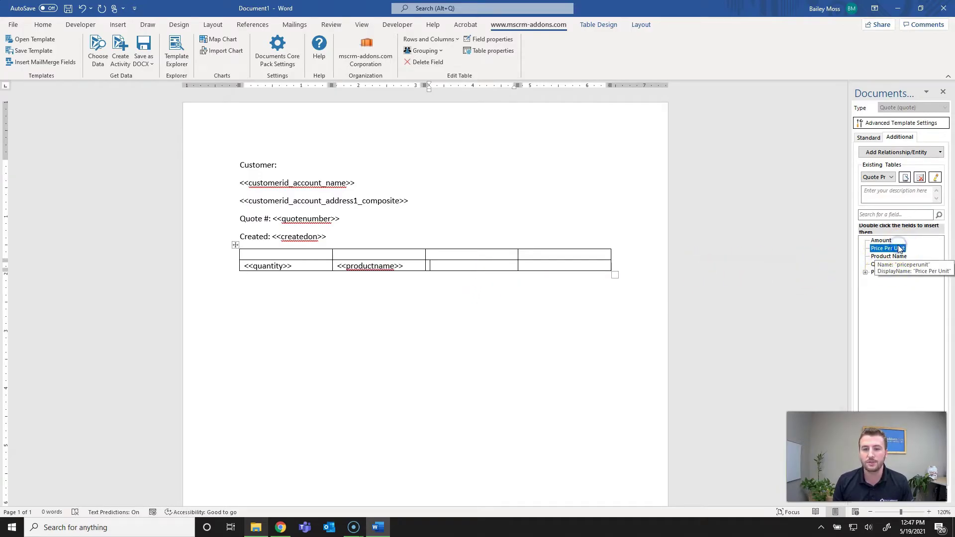
pyautogui.doubleClick(900, 249)
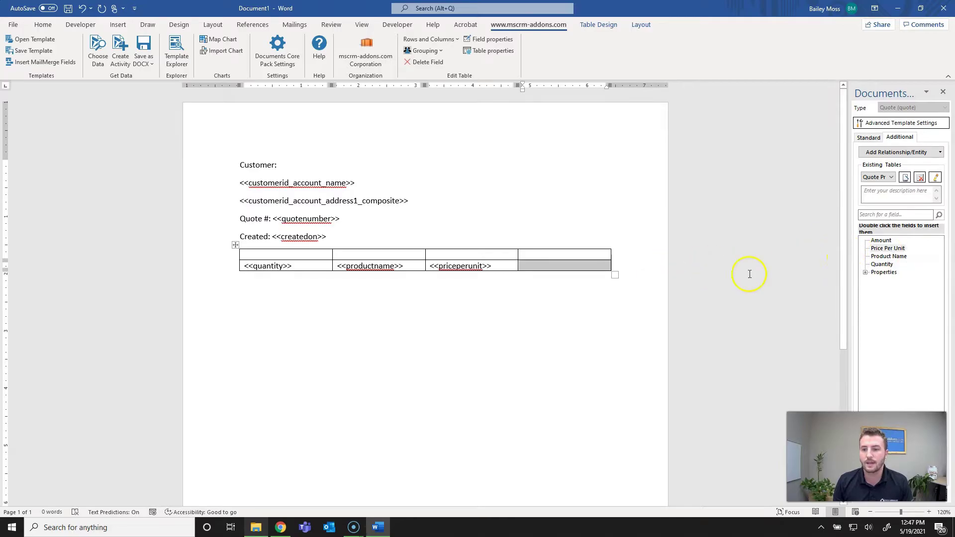
pyautogui.click(591, 271)
pyautogui.click(883, 240)
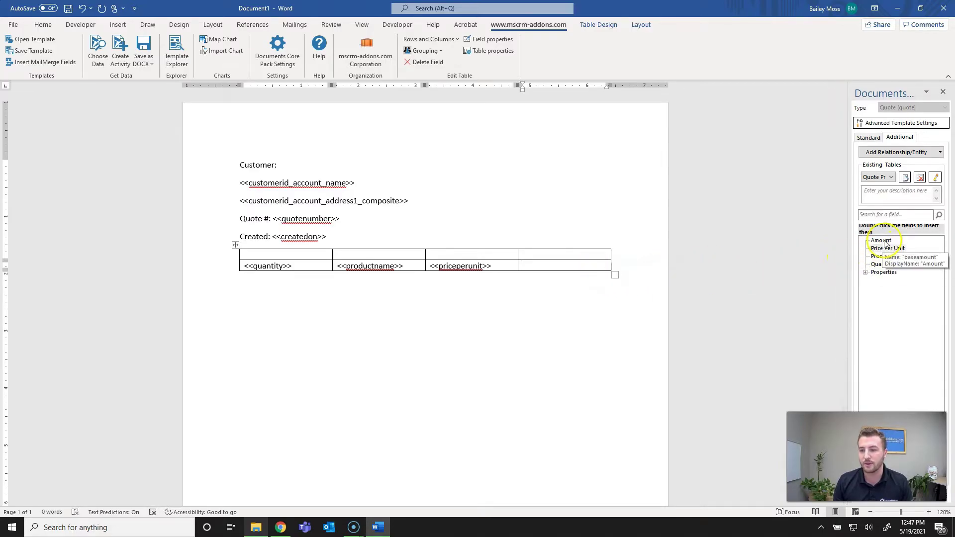
pyautogui.doubleClick(884, 242)
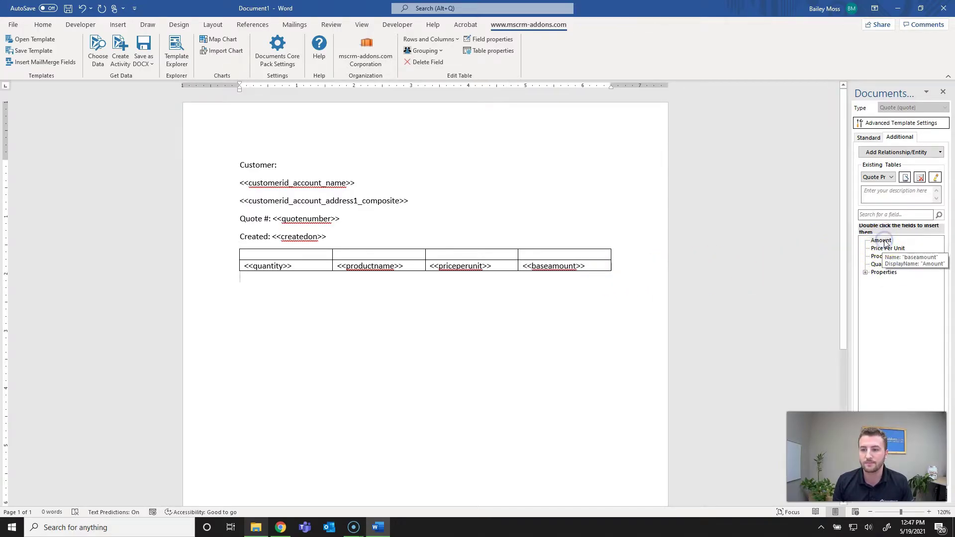
# Label the table headers Quantity, Product, Price Per Unit and Amount
pyautogui.click(313, 256)
pyautogui.press('Tab')
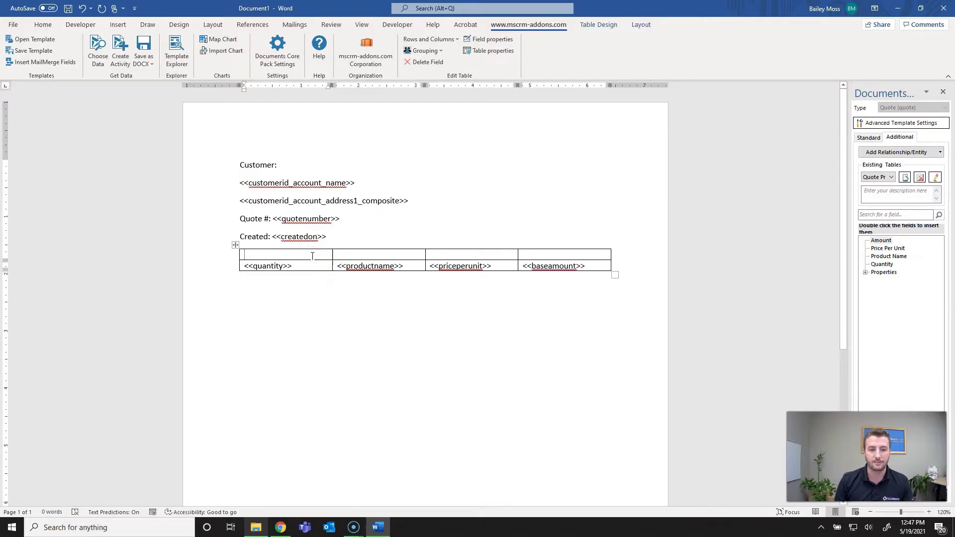
pyautogui.write('Quantity')
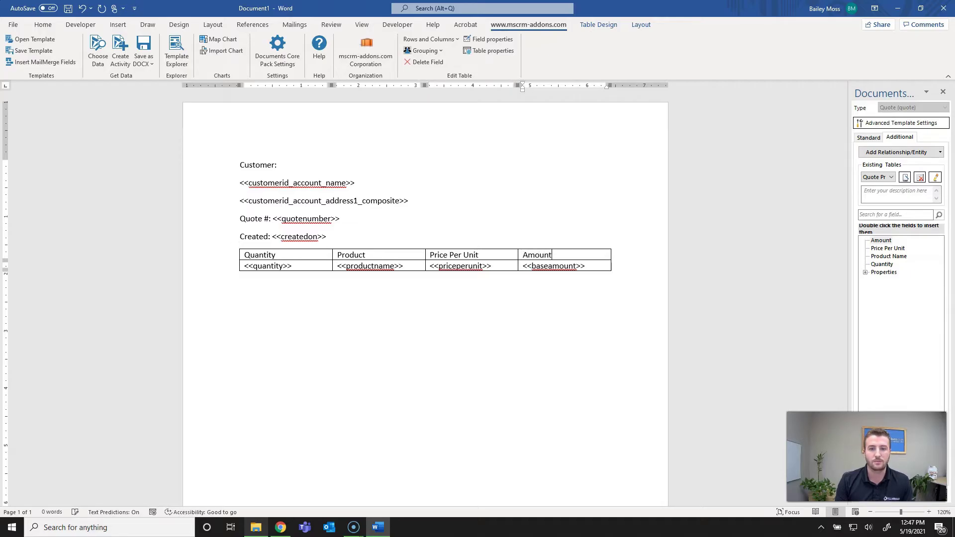
pyautogui.click(350, 233)
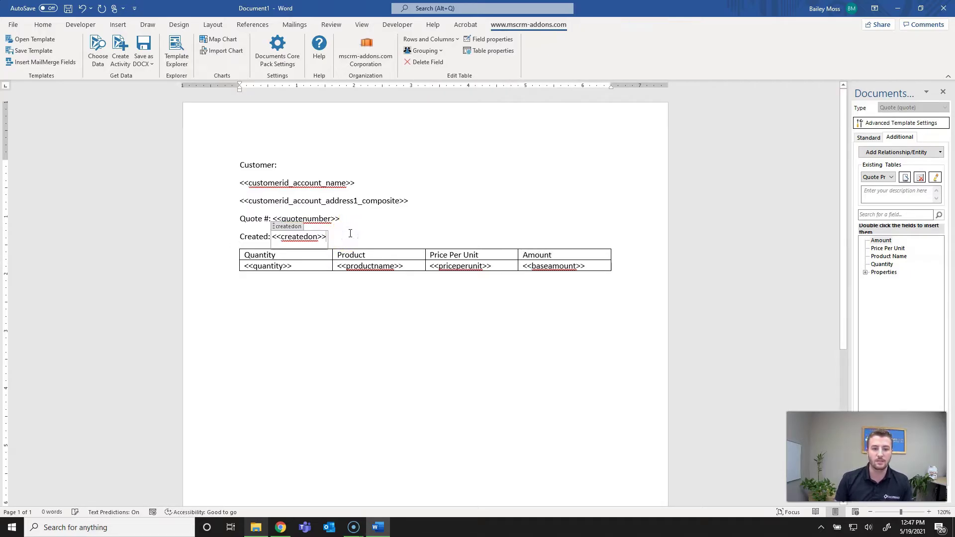
# Add a blank line after the Created line, then move the caret below the table
pyautogui.press('Return')
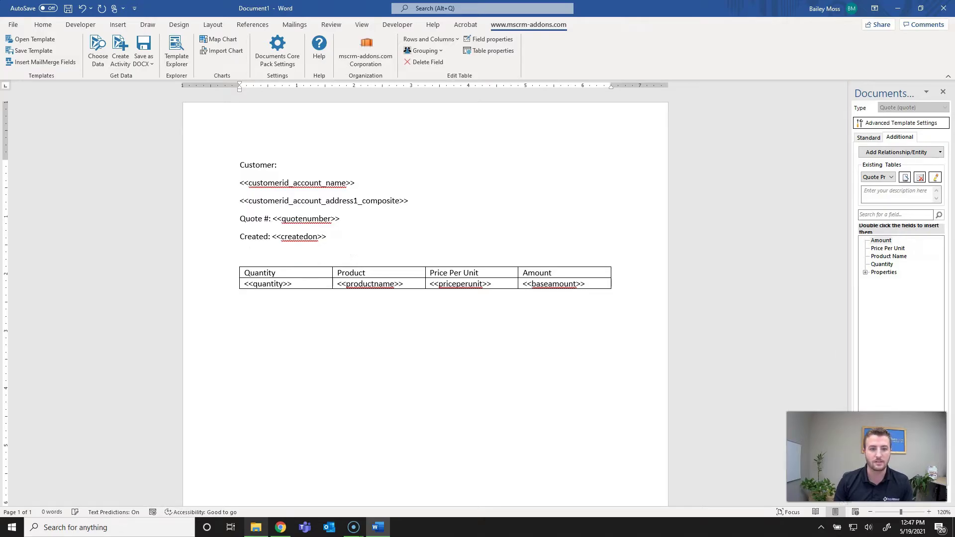
pyautogui.click(355, 273)
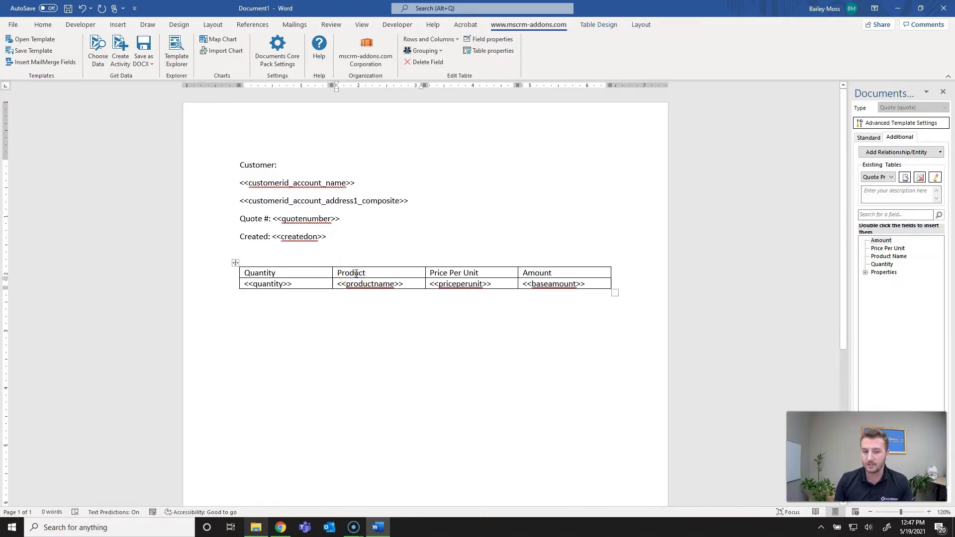
pyautogui.click(350, 309)
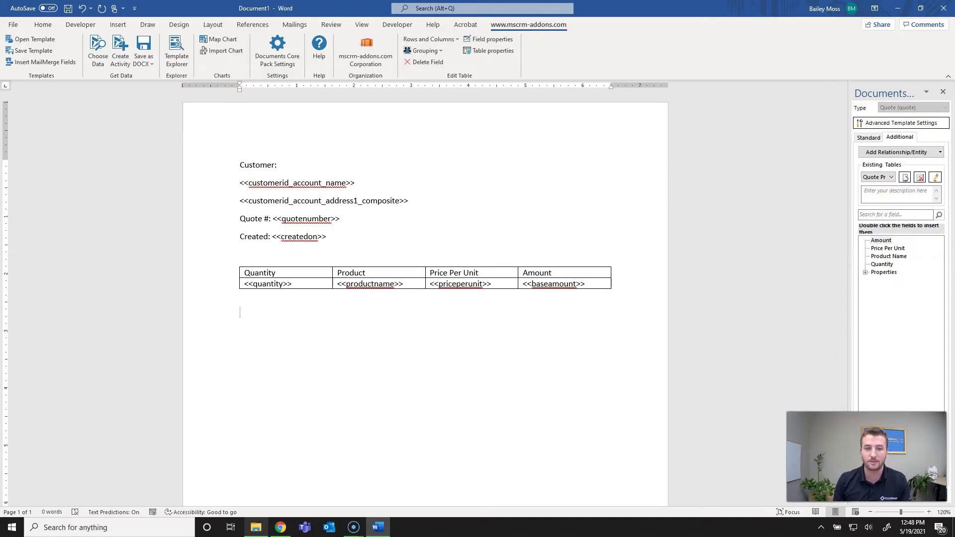
# Insert a 4x1 table below the items with a right-aligned 'Quote Total:' label in cell 3
pyautogui.click(124, 29)
pyautogui.click(85, 49)
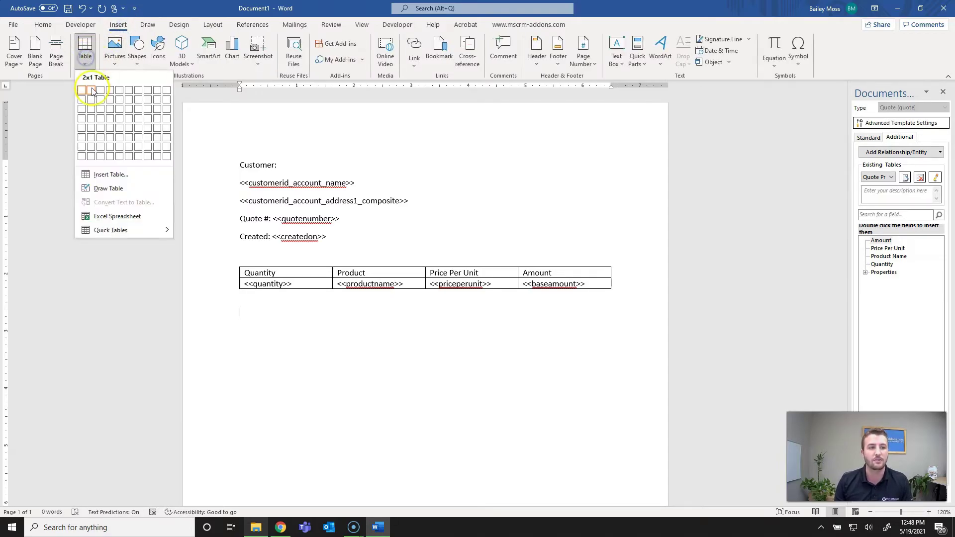
pyautogui.click(110, 90)
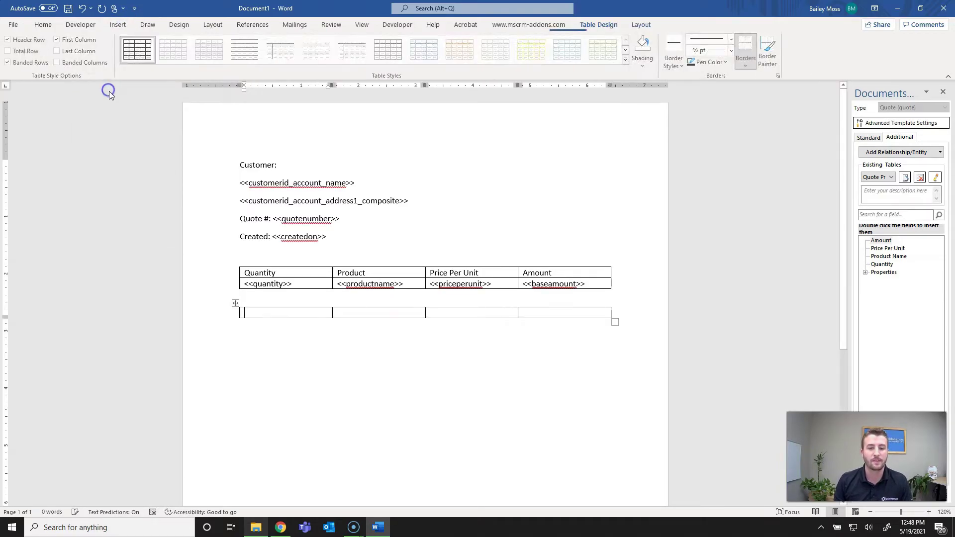
pyautogui.click(462, 316)
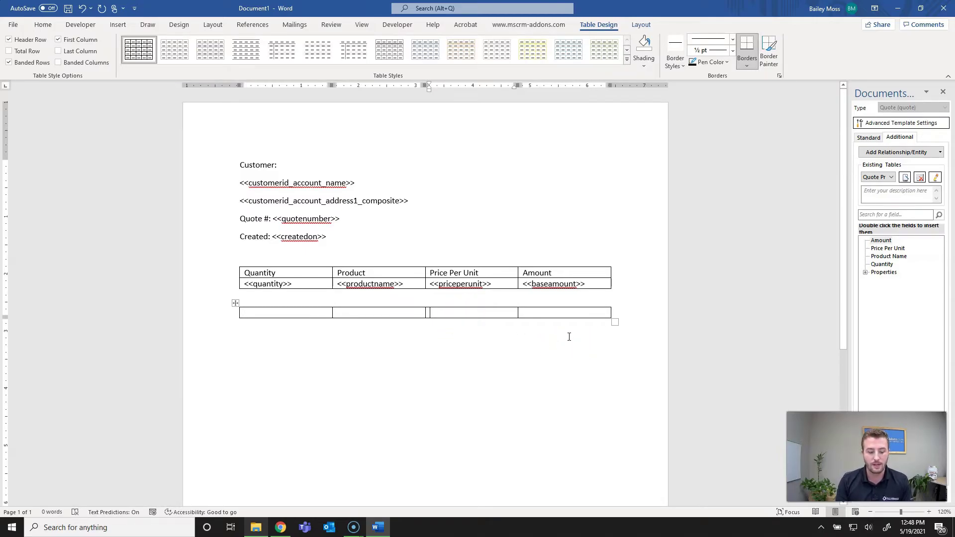
pyautogui.write('Quote Total:')
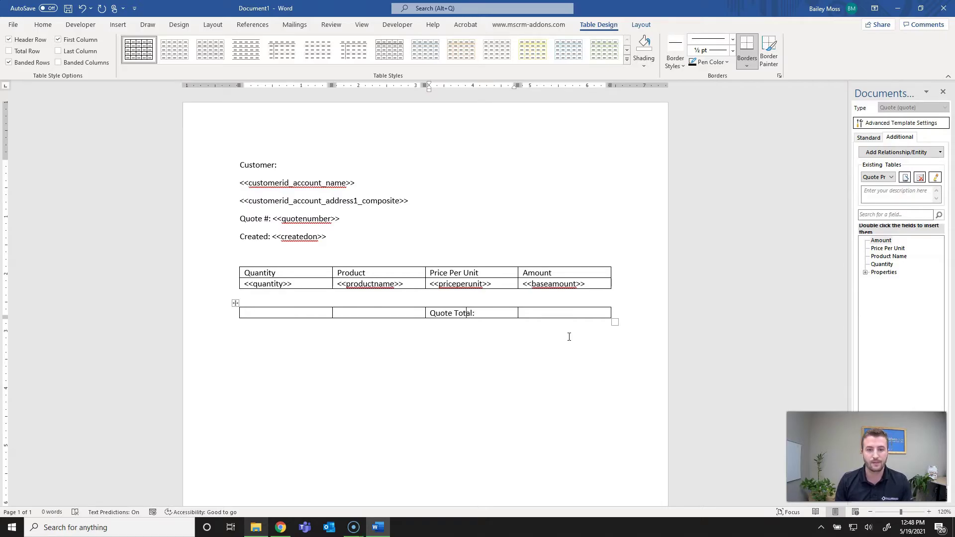
pyautogui.click(50, 25)
pyautogui.click(263, 59)
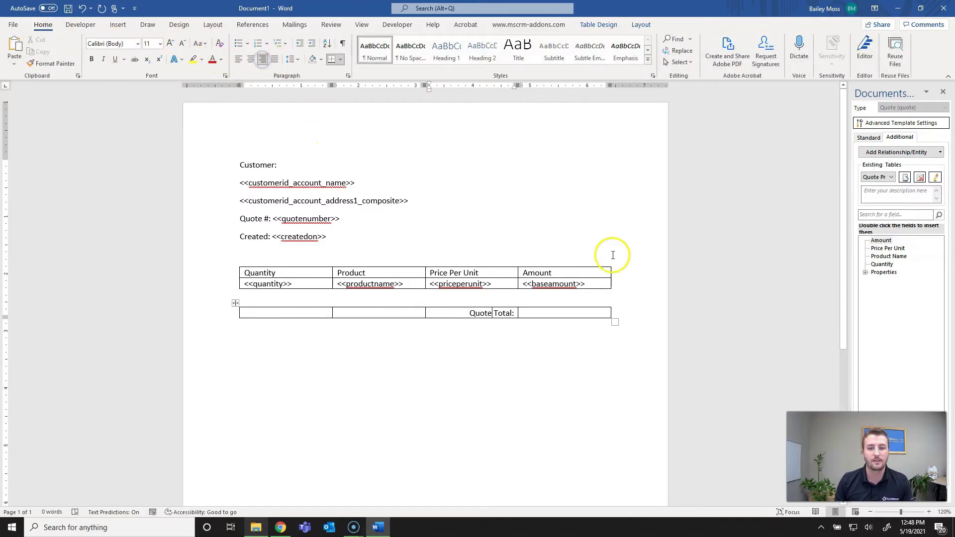
# Insert the Total Amount merge field into the cell beside the label
pyautogui.click(580, 312)
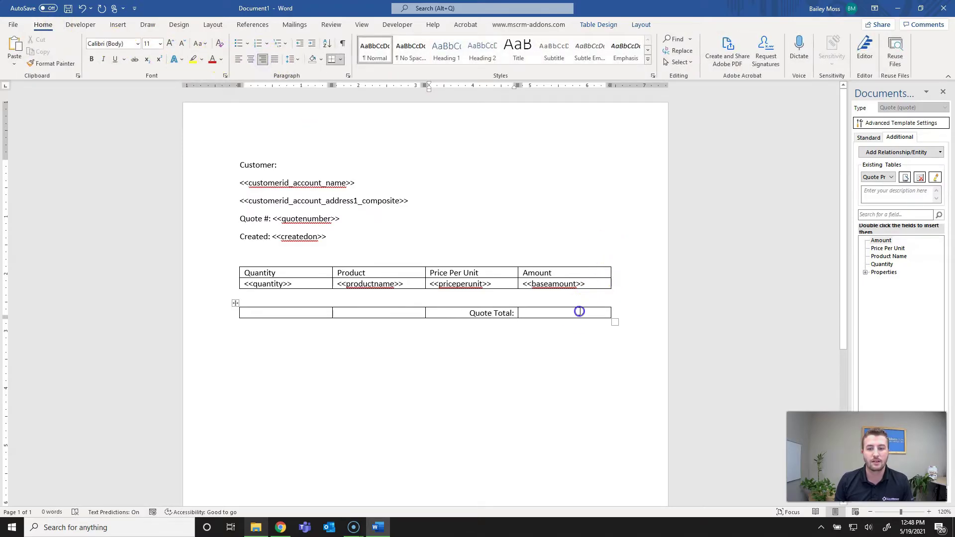
pyautogui.click(871, 137)
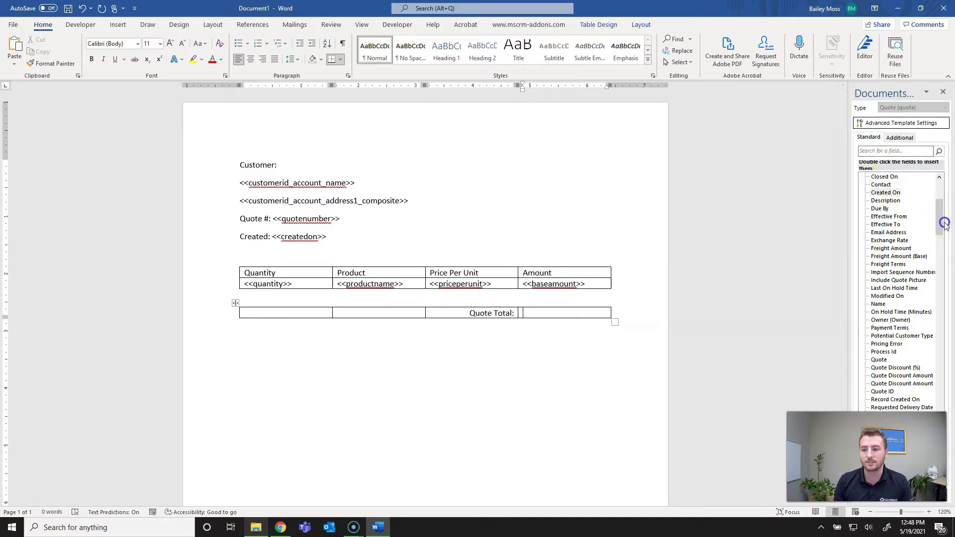
pyautogui.moveTo(943, 231); pyautogui.dragTo(934, 272)
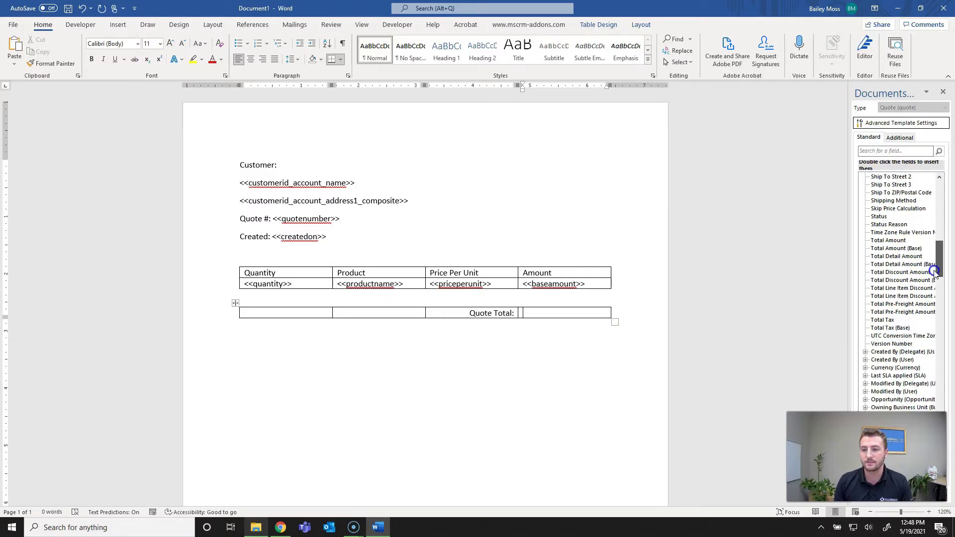
pyautogui.doubleClick(888, 240)
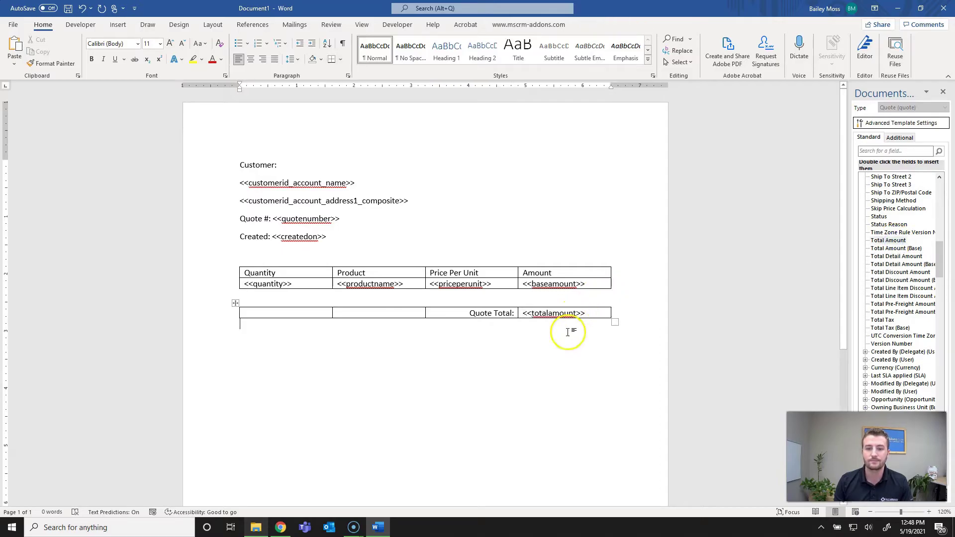
# Remove all borders from the Quote Total row
pyautogui.click(367, 317)
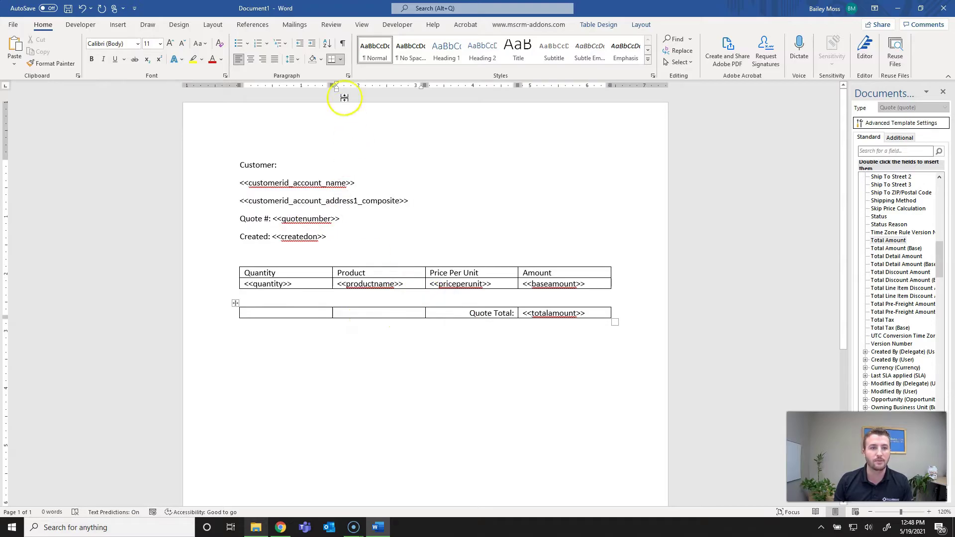
pyautogui.click(342, 59)
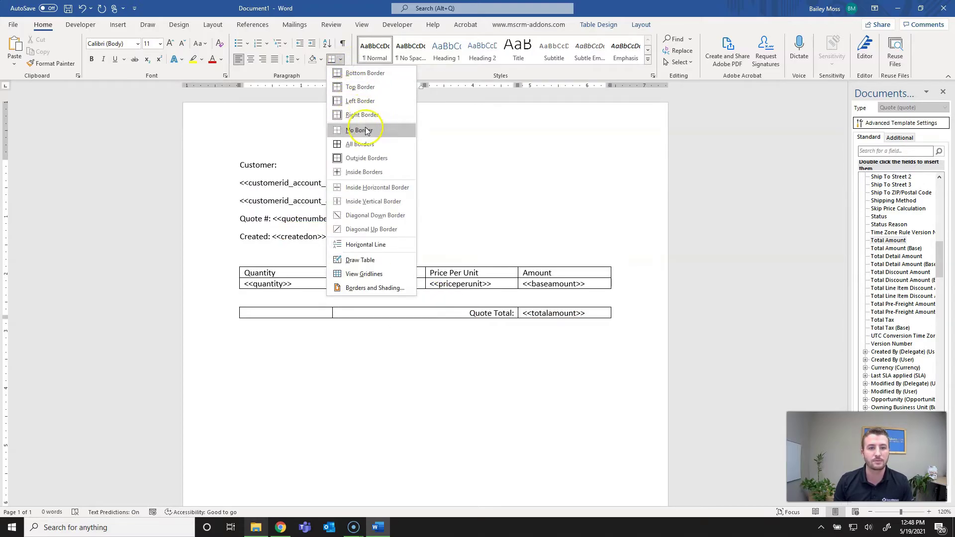
pyautogui.click(607, 306)
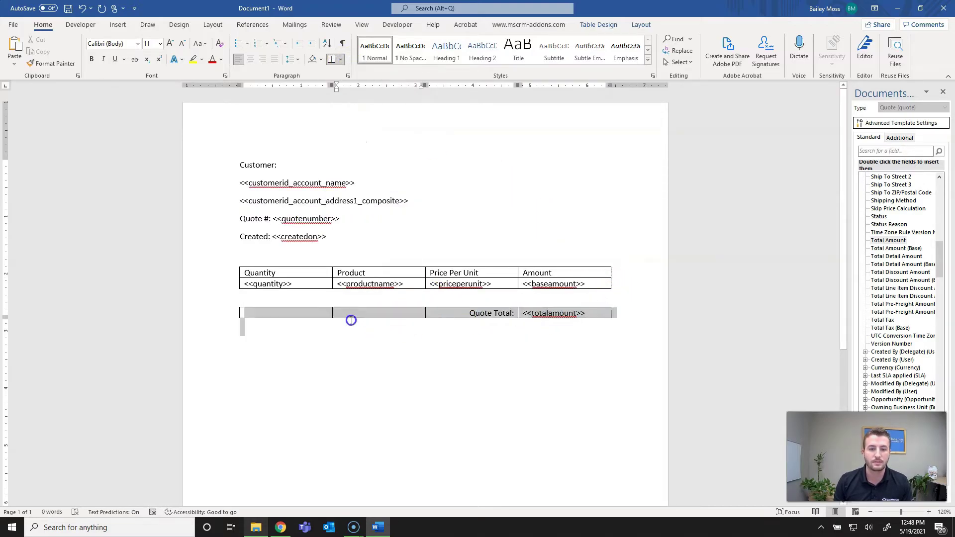
pyautogui.click(341, 59)
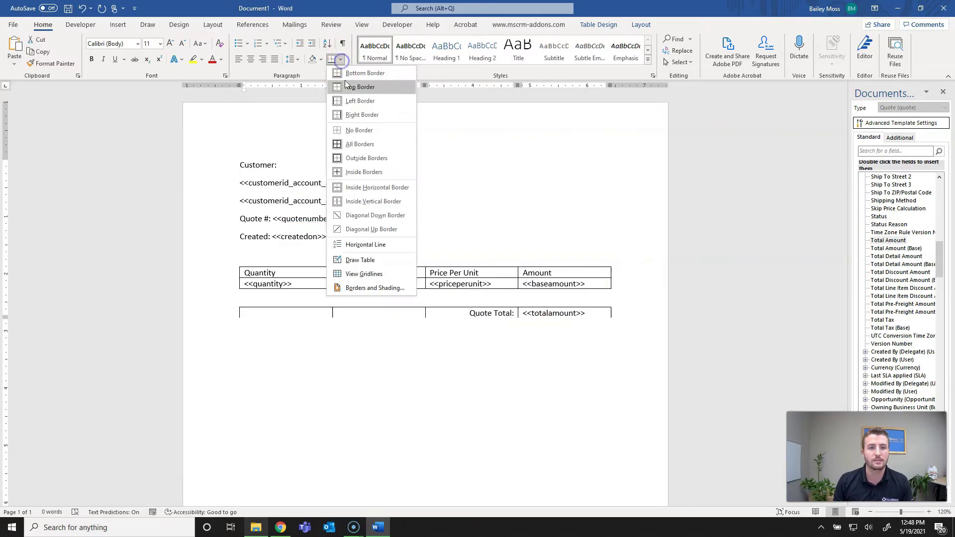
pyautogui.click(359, 130)
pyautogui.click(477, 344)
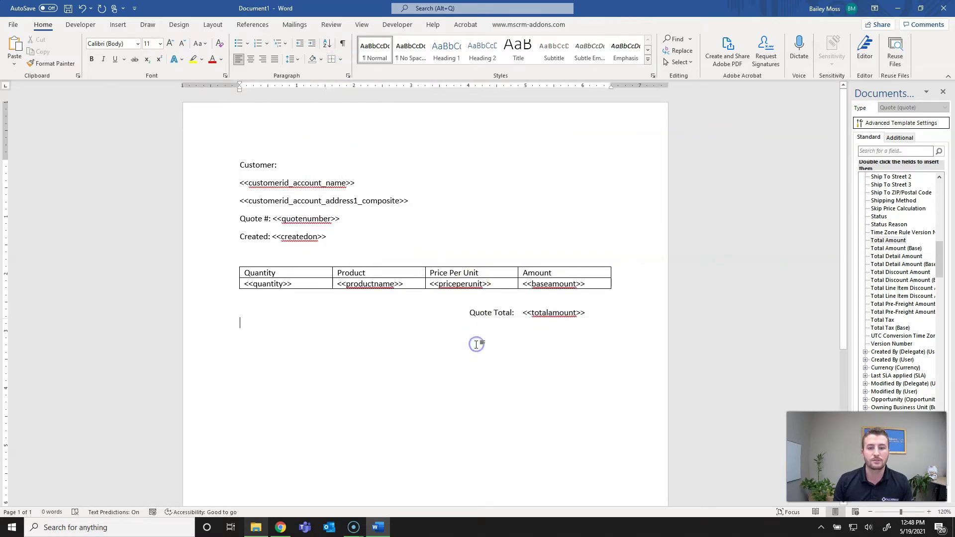
# Bold the Quote Total row and the Customer:, Quote #: and Created: labels
pyautogui.moveTo(470, 312); pyautogui.dragTo(590, 316)
pyautogui.hotkey('ctrl', 'b')
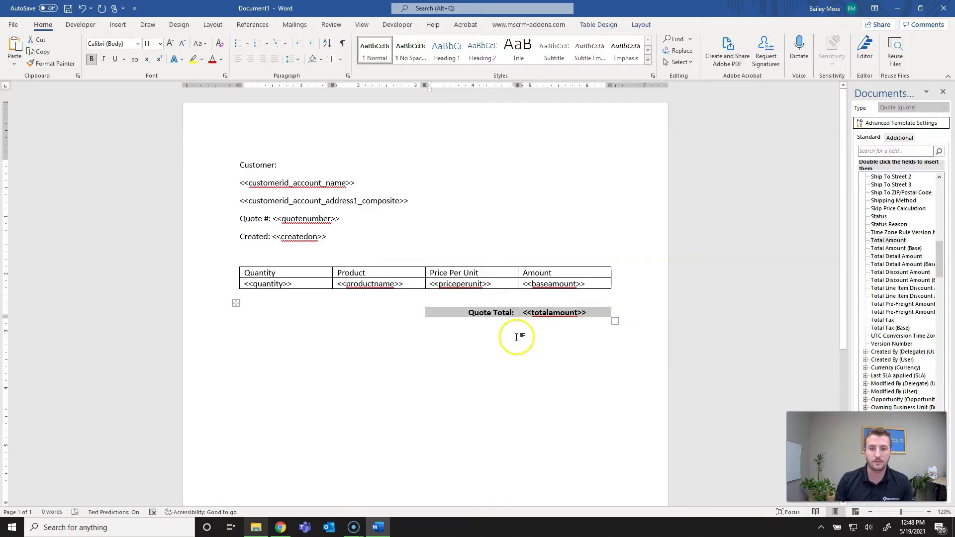
pyautogui.click(475, 343)
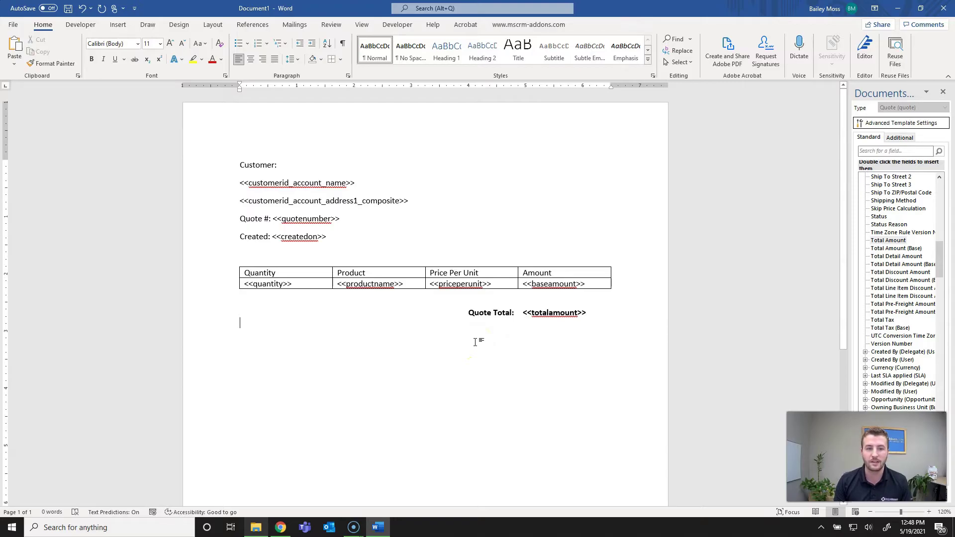
pyautogui.moveTo(283, 164); pyautogui.dragTo(250, 169)
pyautogui.hotkey('ctrl', 'b')
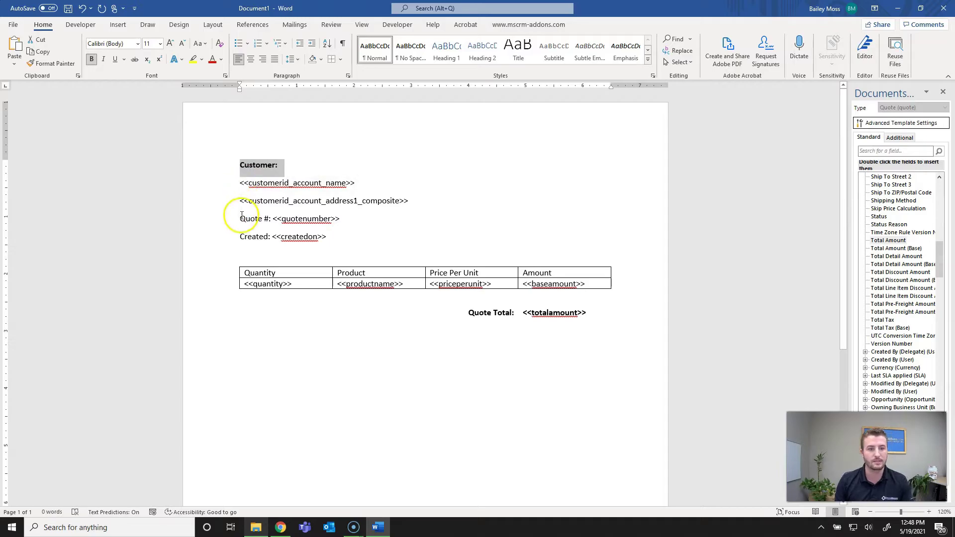
pyautogui.moveTo(240, 219); pyautogui.dragTo(271, 237)
pyautogui.hotkey('ctrl', 'b')
pyautogui.hotkey('ctrl', 'b')
pyautogui.click(302, 312)
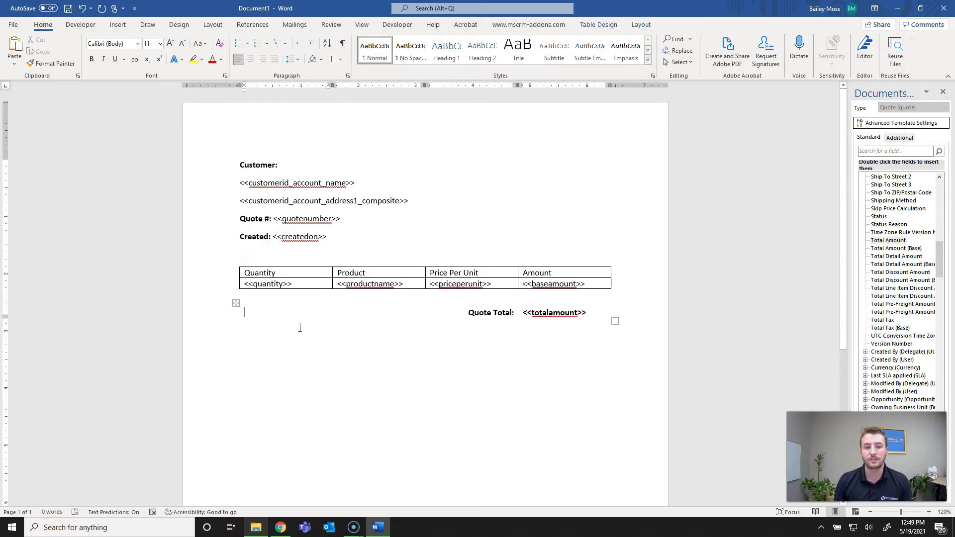
pyautogui.click(277, 285)
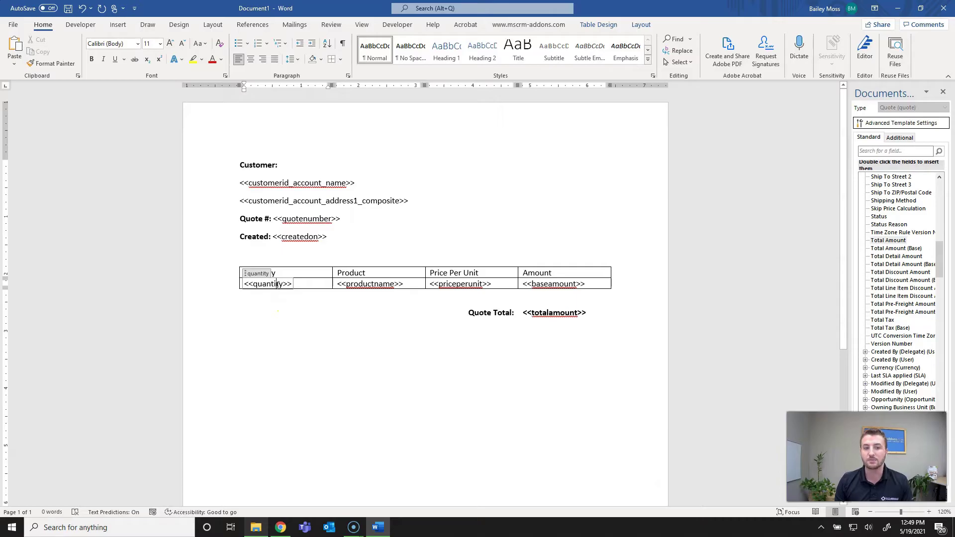
# Give the quantity merge field the whole-number format 0, making it <<quantity_ovalue>>
pyautogui.click(317, 362)
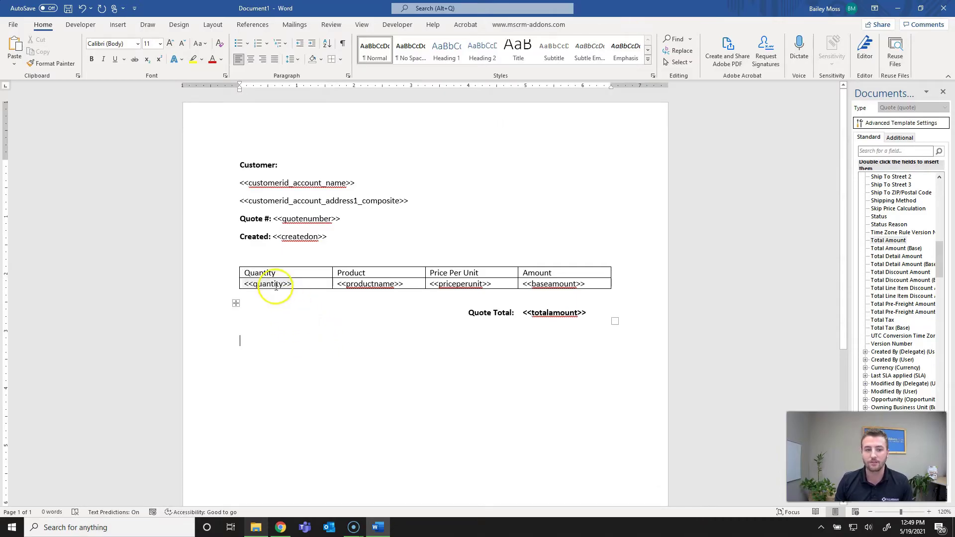
pyautogui.click(277, 287)
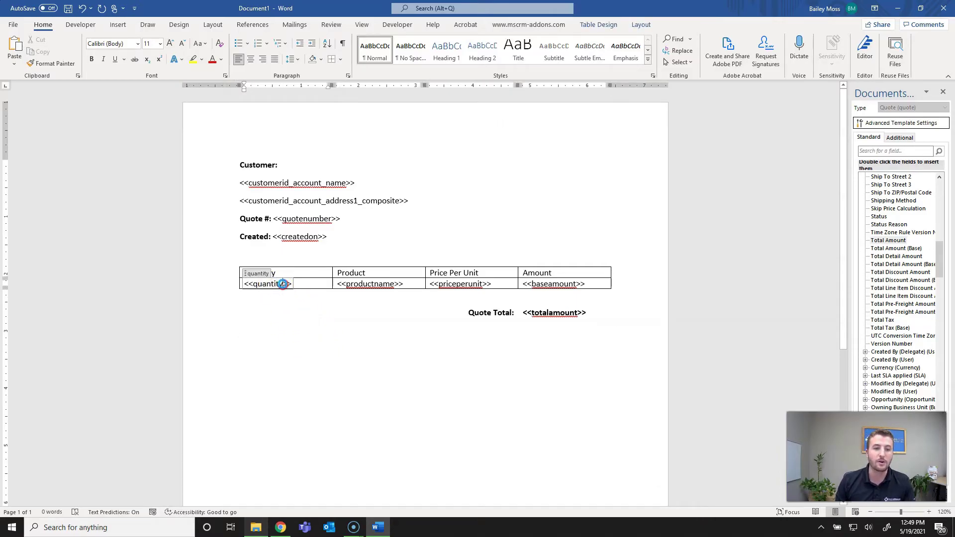
pyautogui.rightClick(282, 284)
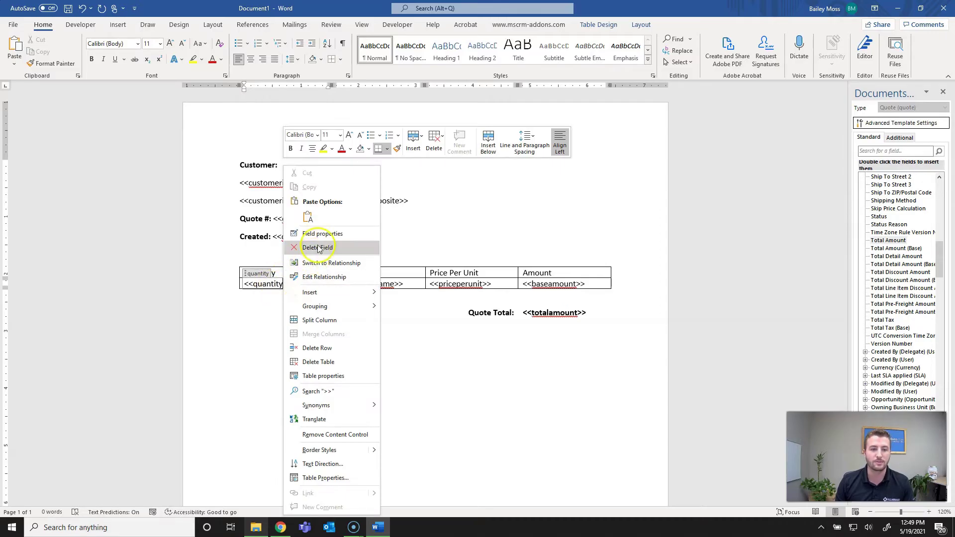
pyautogui.click(333, 234)
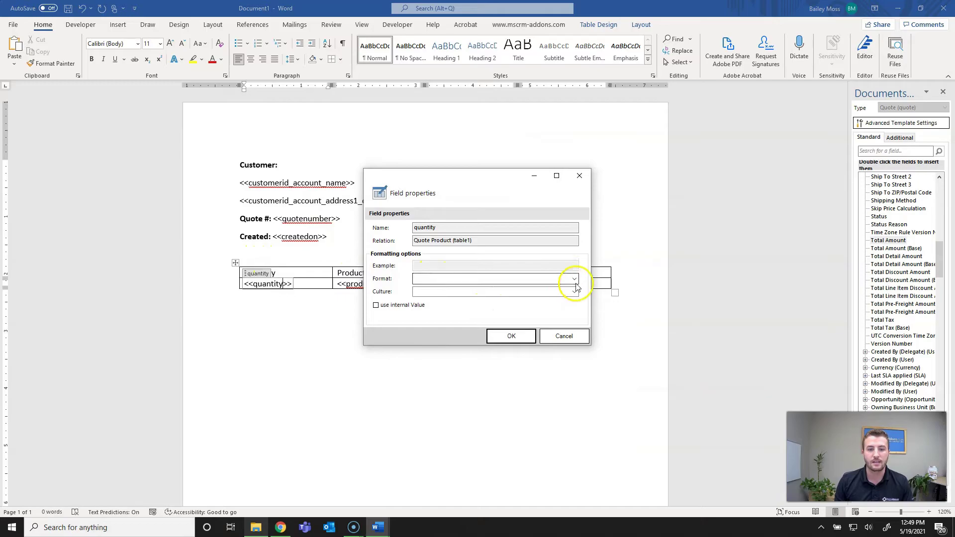
pyautogui.click(575, 281)
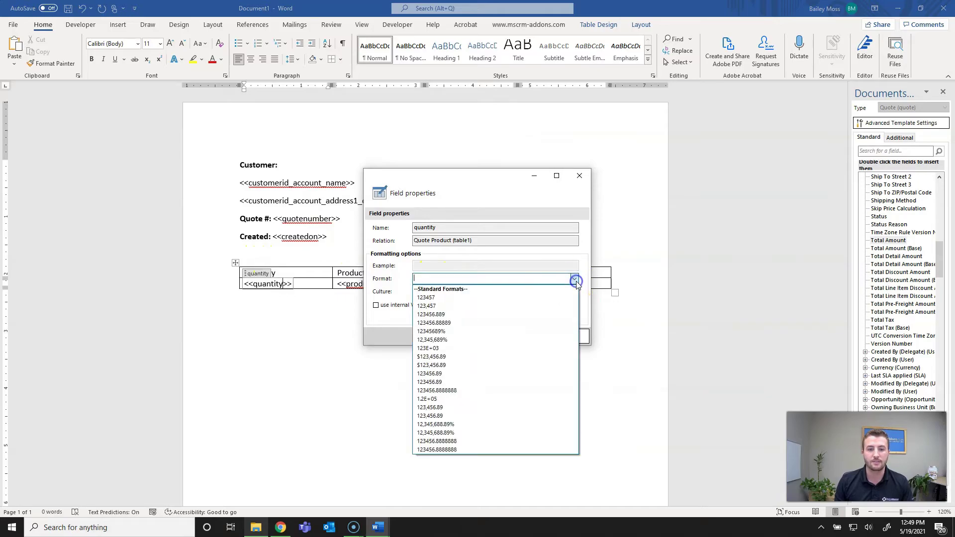
pyautogui.click(488, 298)
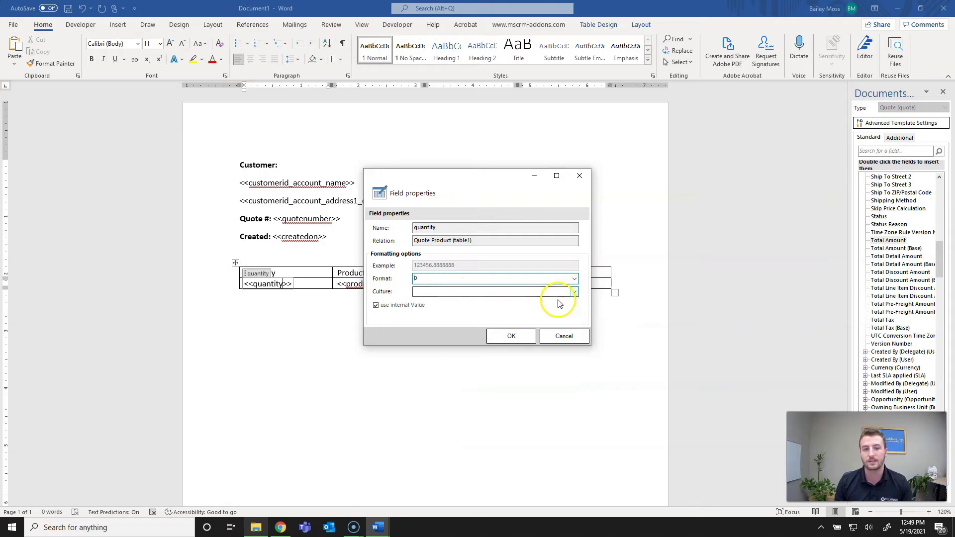
pyautogui.click(525, 344)
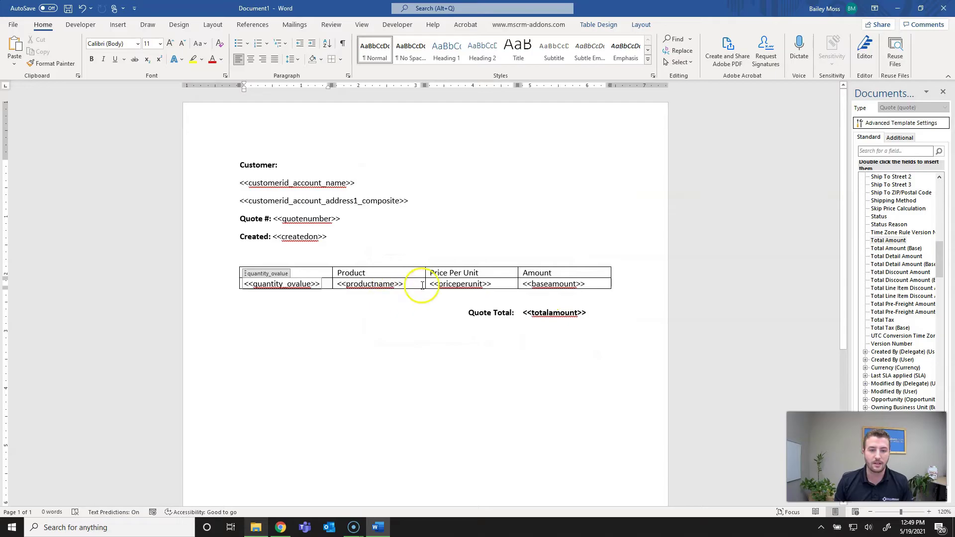
# Format the Price Per Unit field with the $123,456.89 currency format
pyautogui.click(459, 286)
pyautogui.rightClick(460, 285)
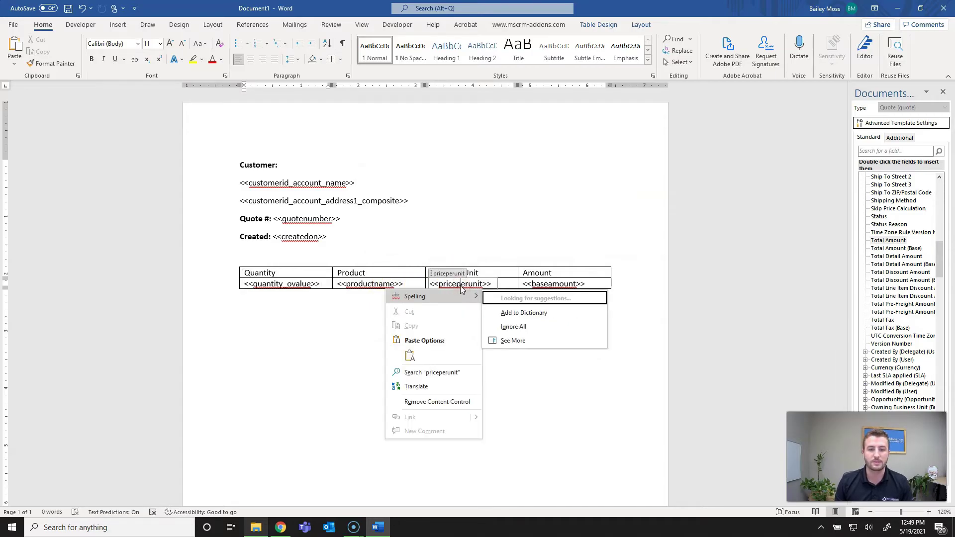
pyautogui.click(465, 285)
pyautogui.click(547, 25)
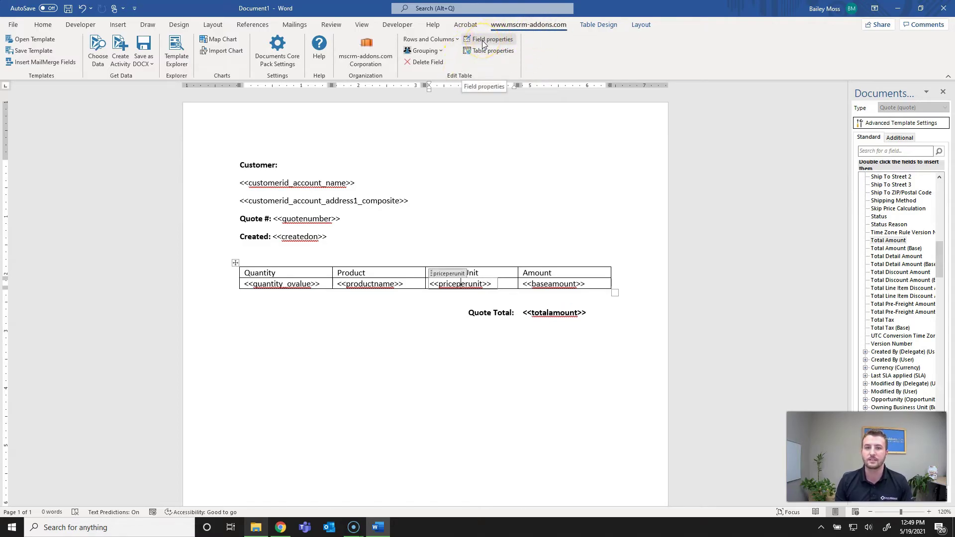
pyautogui.click(484, 44)
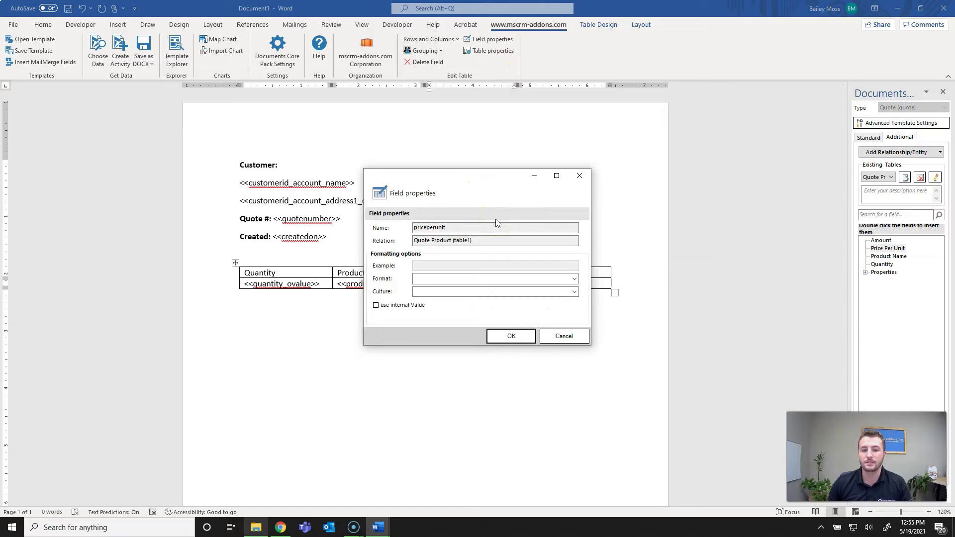
pyautogui.click(515, 228)
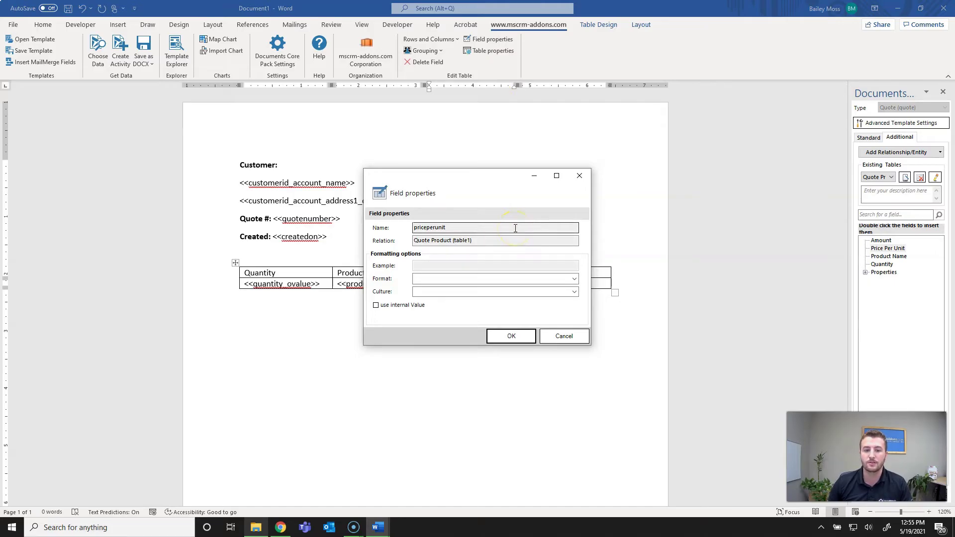
pyautogui.click(574, 279)
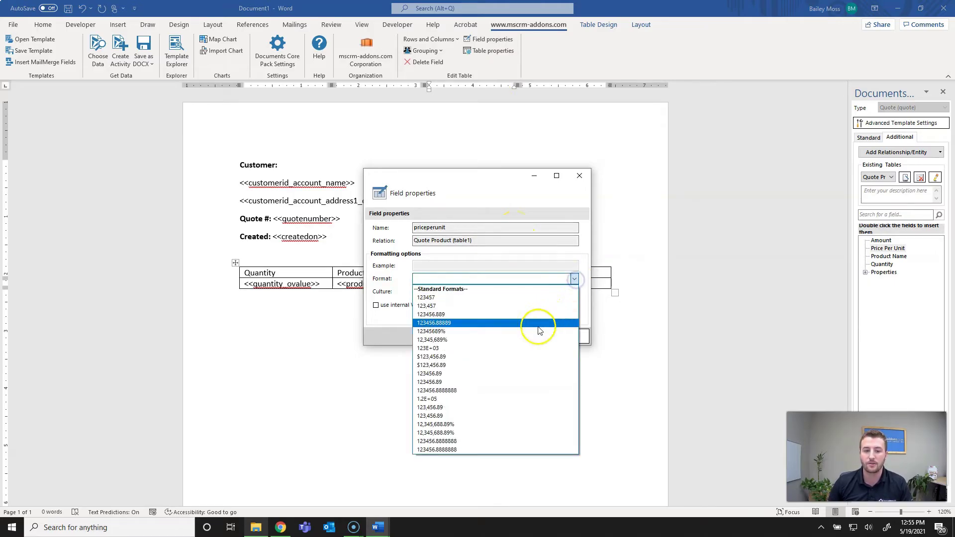
pyautogui.click(523, 357)
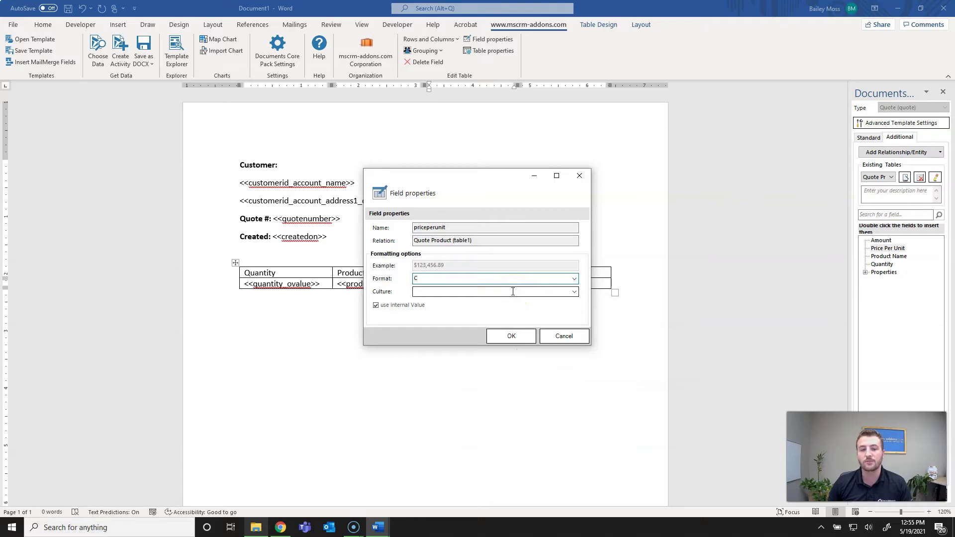
pyautogui.click(575, 292)
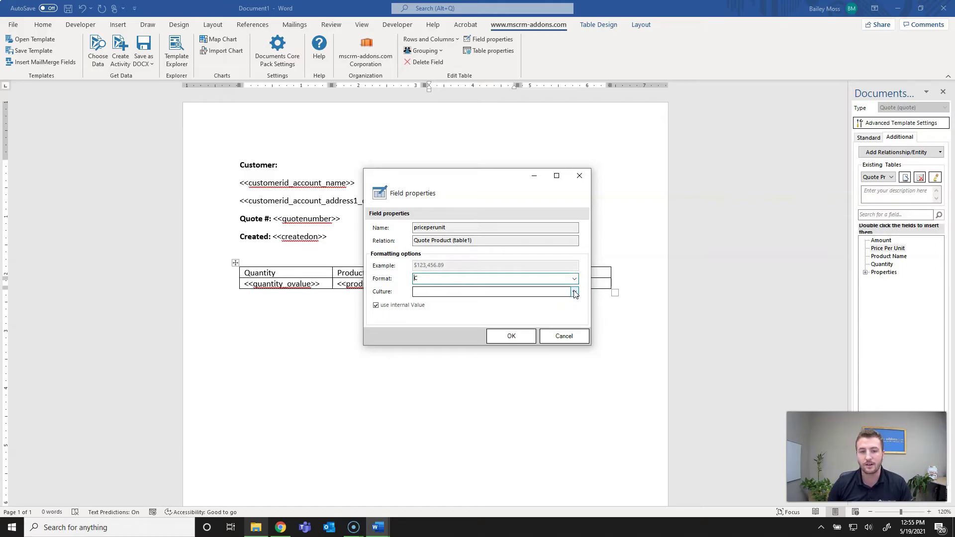
pyautogui.click(512, 336)
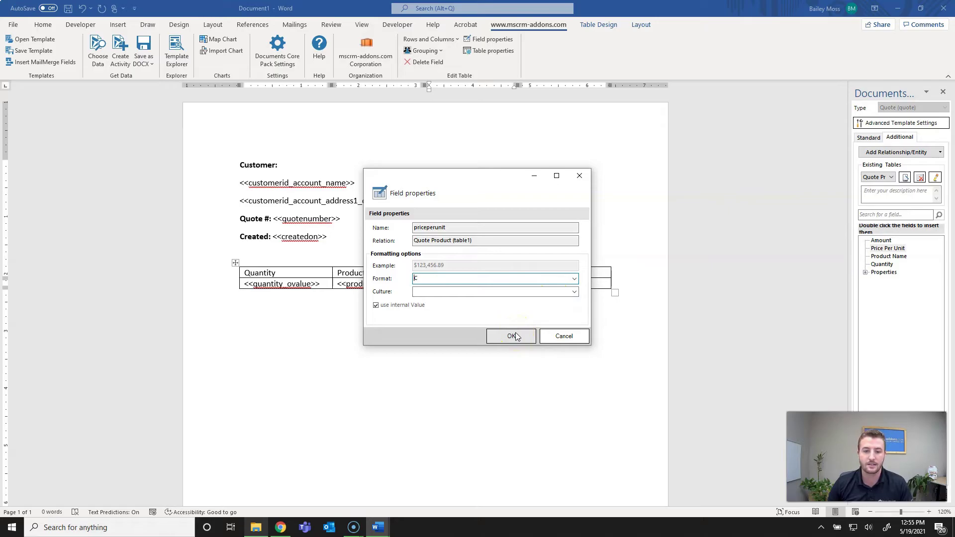
pyautogui.click(514, 336)
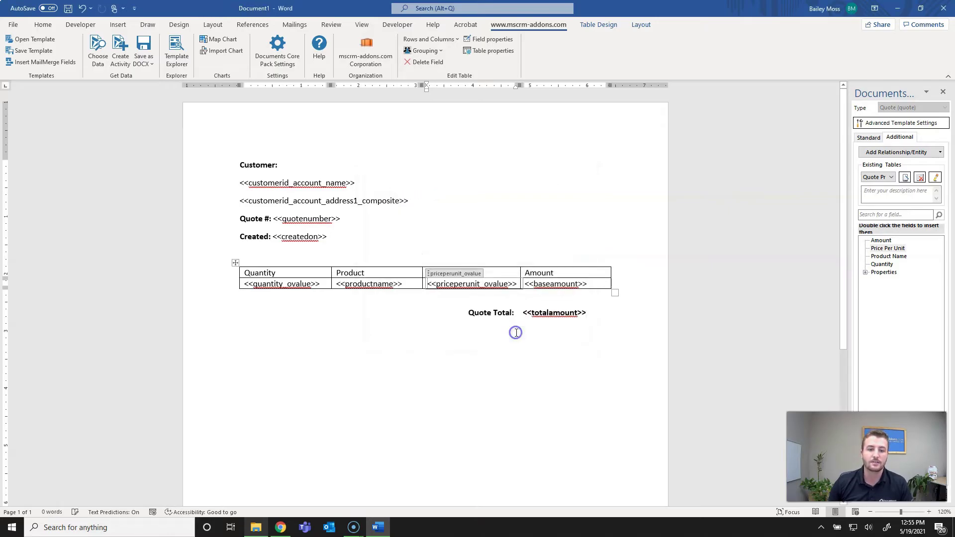
# Apply the same $123,456.89 currency format to the Amount (baseamount) field
pyautogui.click(573, 284)
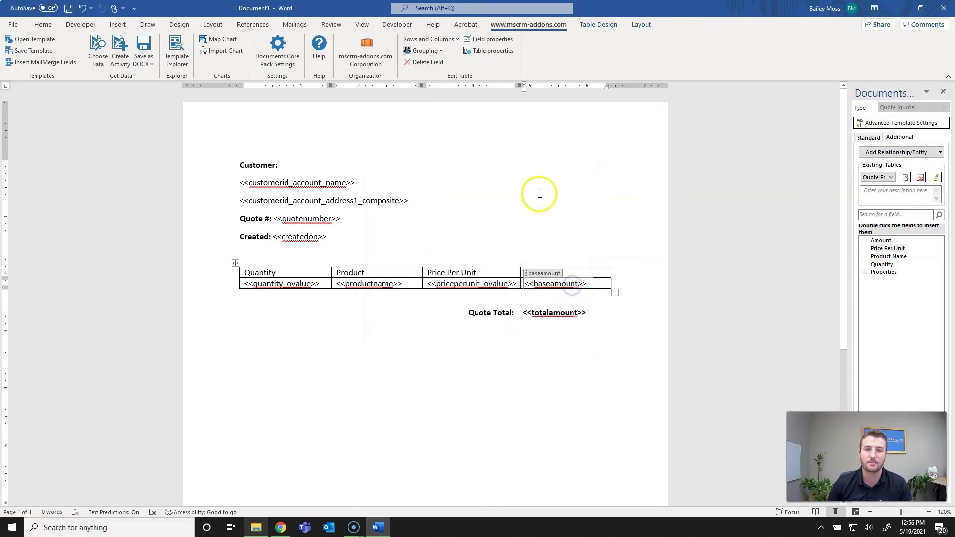
pyautogui.click(485, 40)
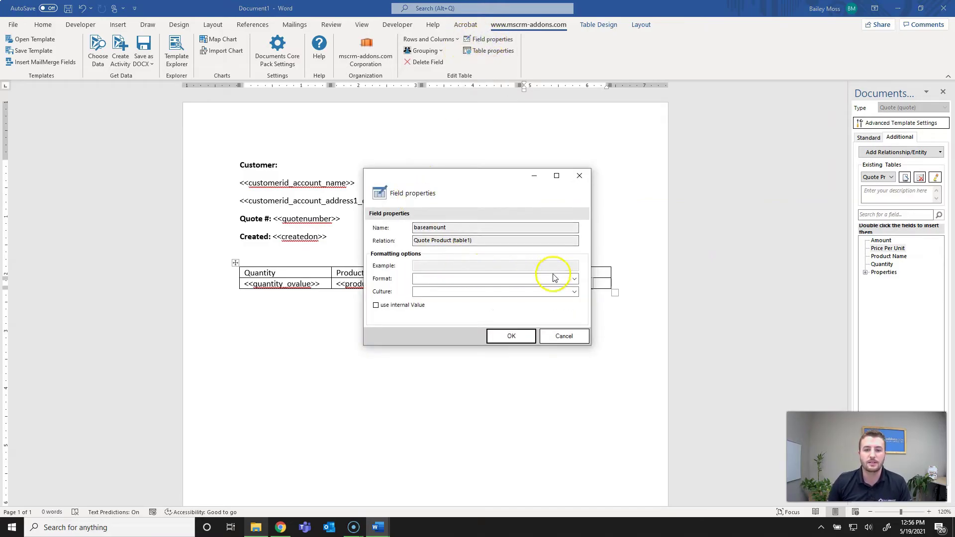
pyautogui.click(573, 278)
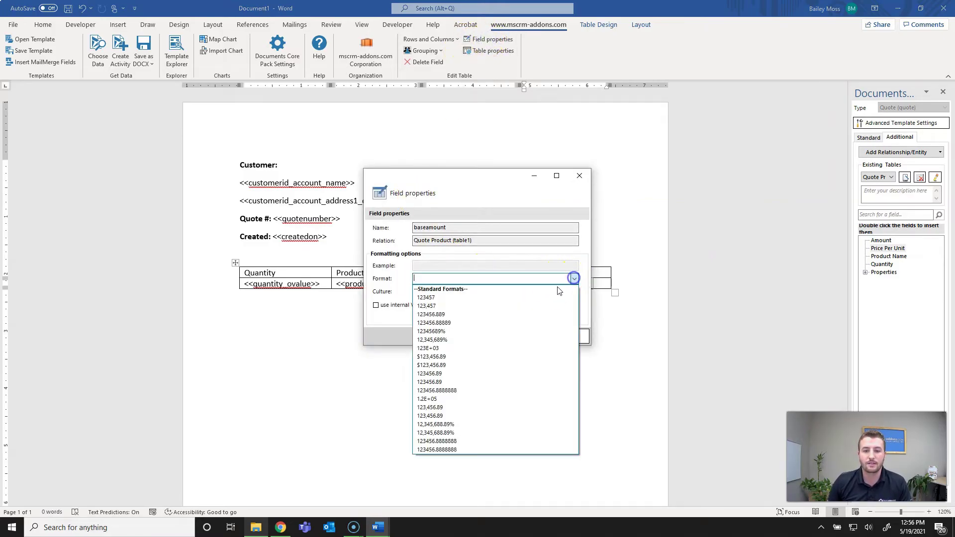
pyautogui.click(491, 357)
pyautogui.click(518, 336)
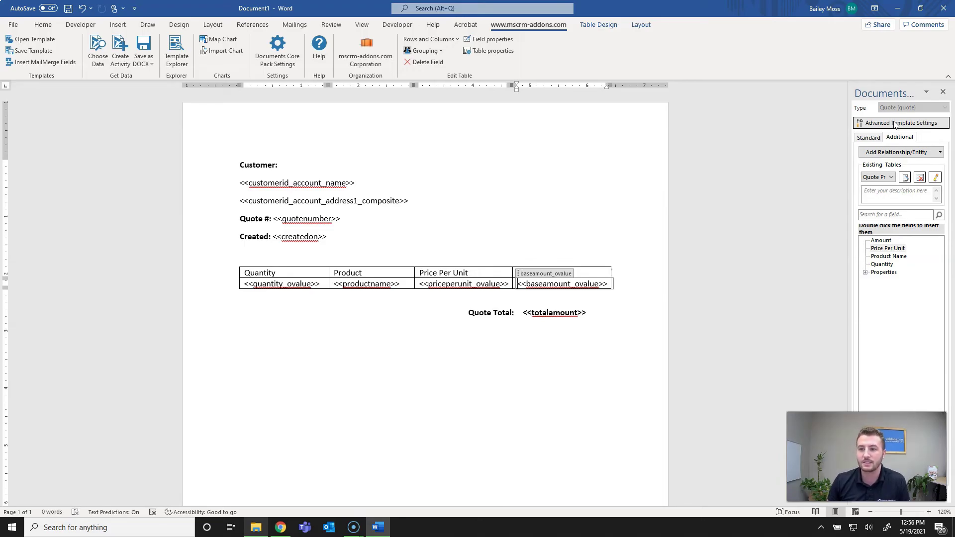
# Set the document name pattern to 'Quote - ' + the Quote ID field
pyautogui.click(894, 124)
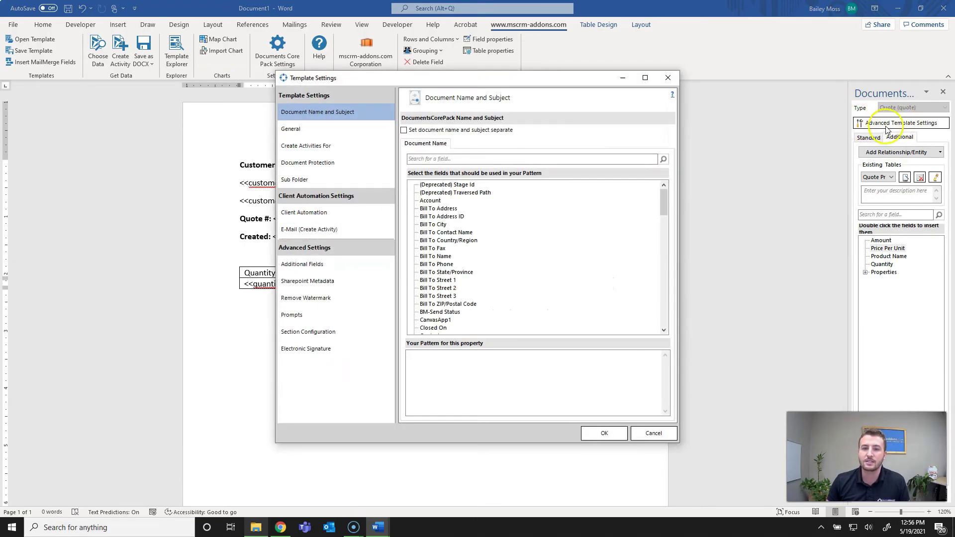
pyautogui.click(371, 117)
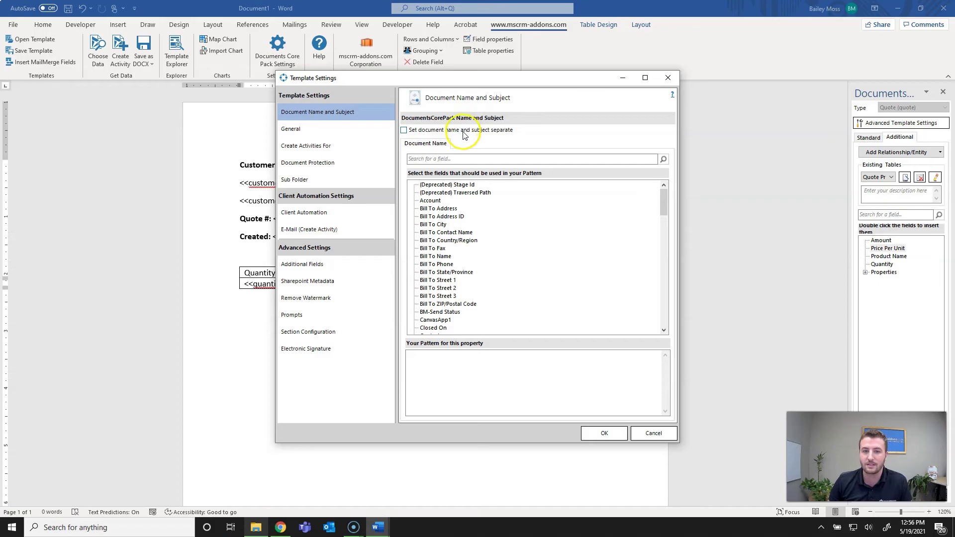
pyautogui.click(448, 370)
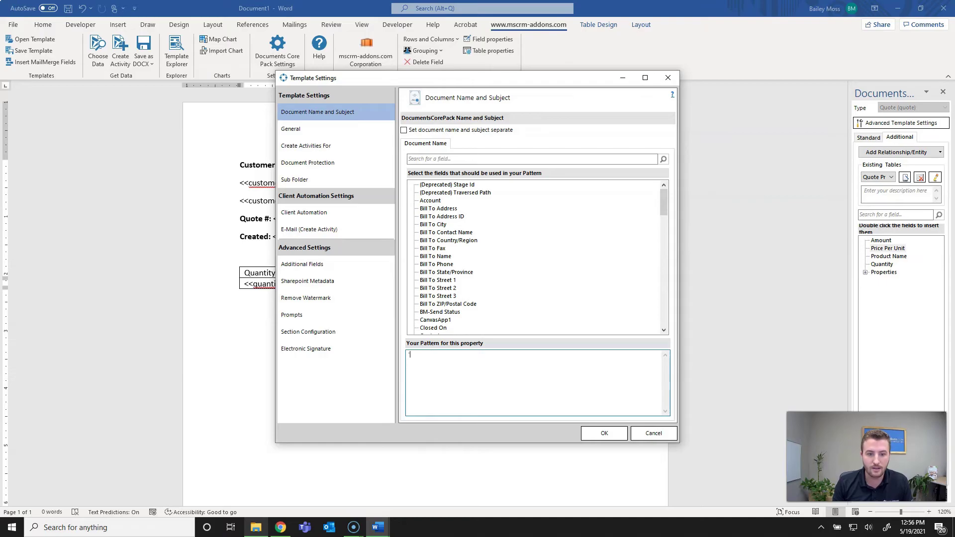
pyautogui.click(447, 365)
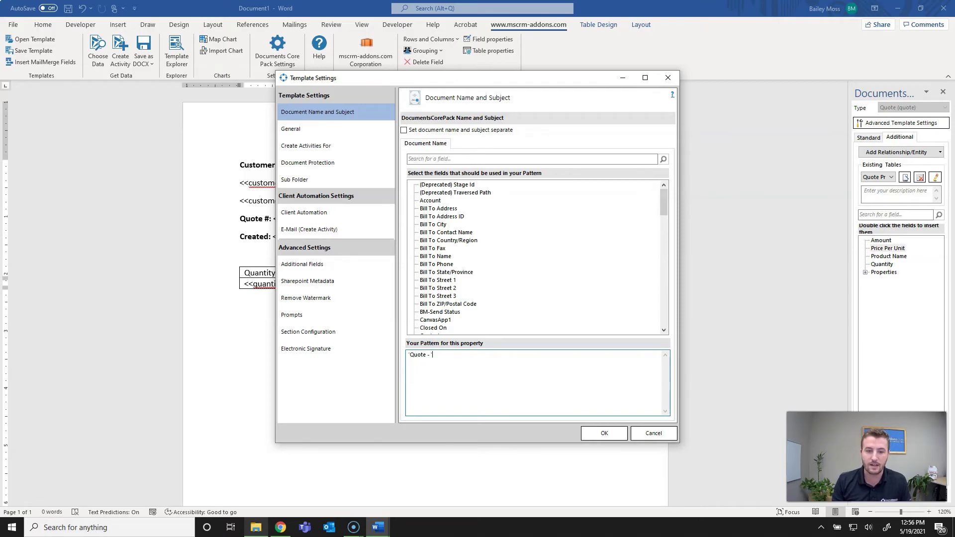
pyautogui.scroll(-15, 508, 296)
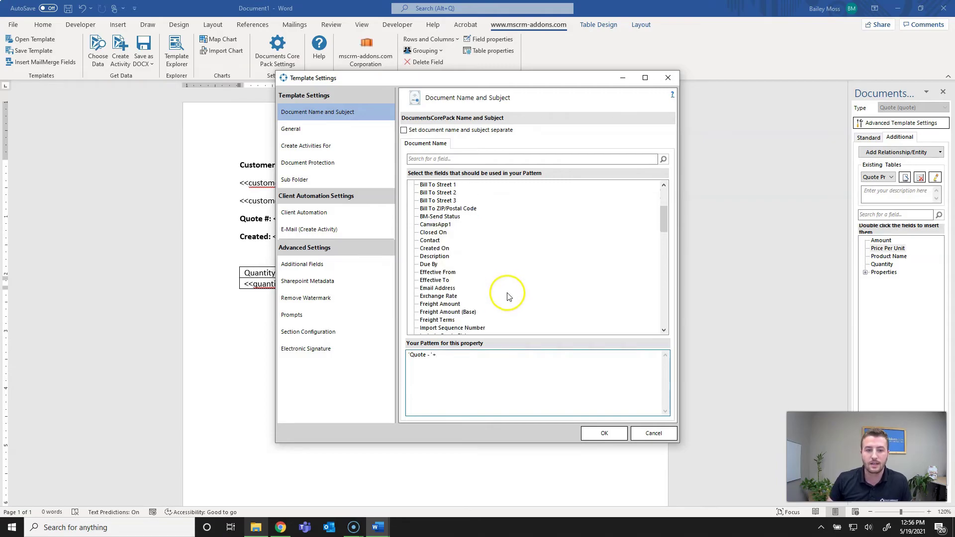
pyautogui.scroll(-1, 508, 297)
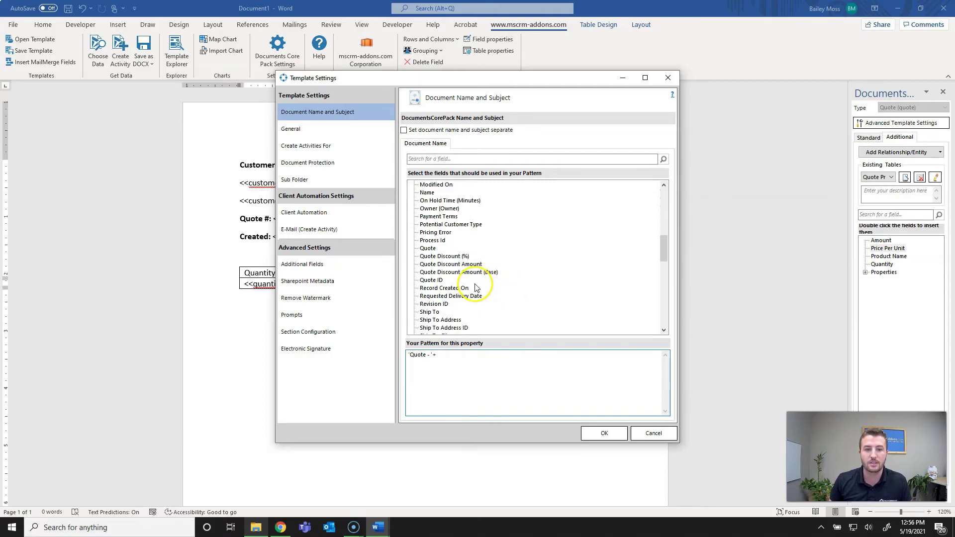
pyautogui.doubleClick(431, 280)
pyautogui.click(605, 433)
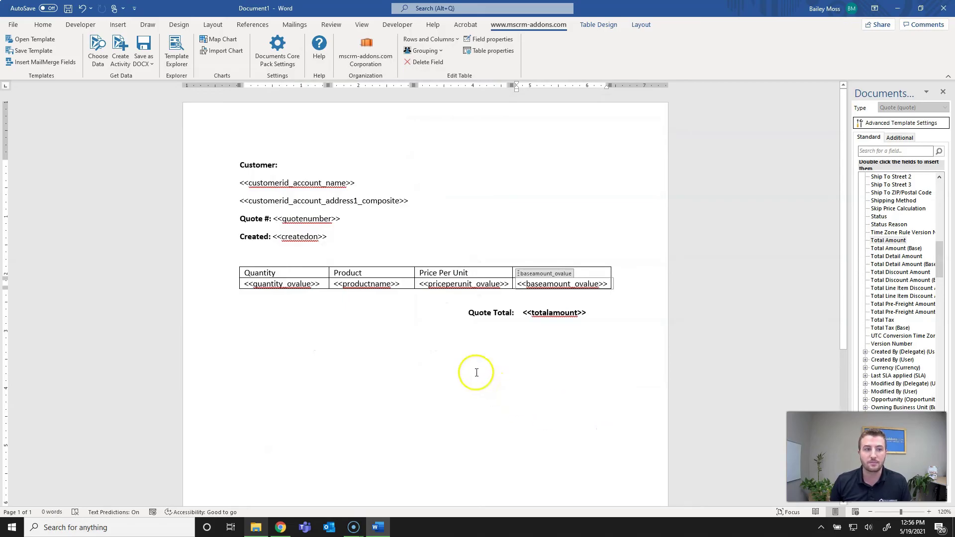
# Save the template to Dynamics as 'Demo Quote 1'
pyautogui.click(48, 51)
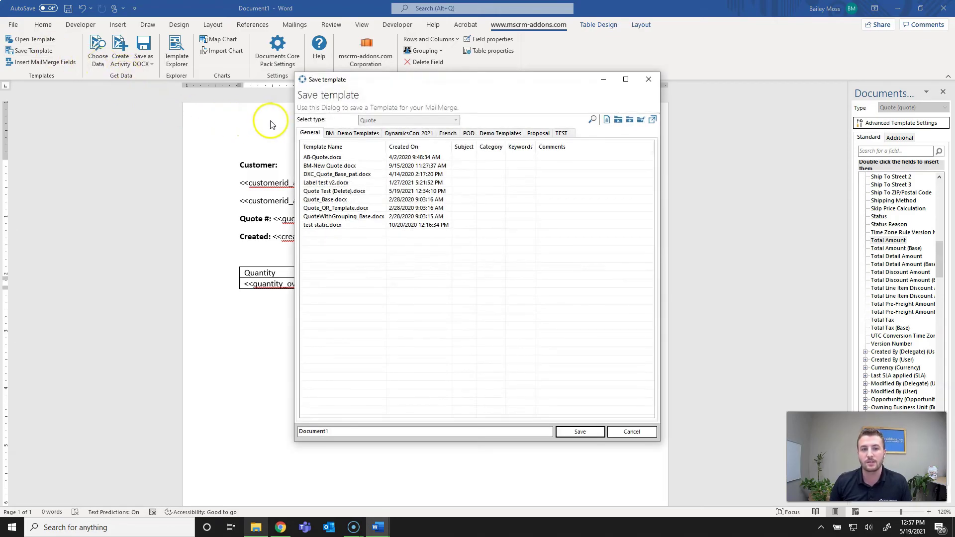
pyautogui.click(348, 433)
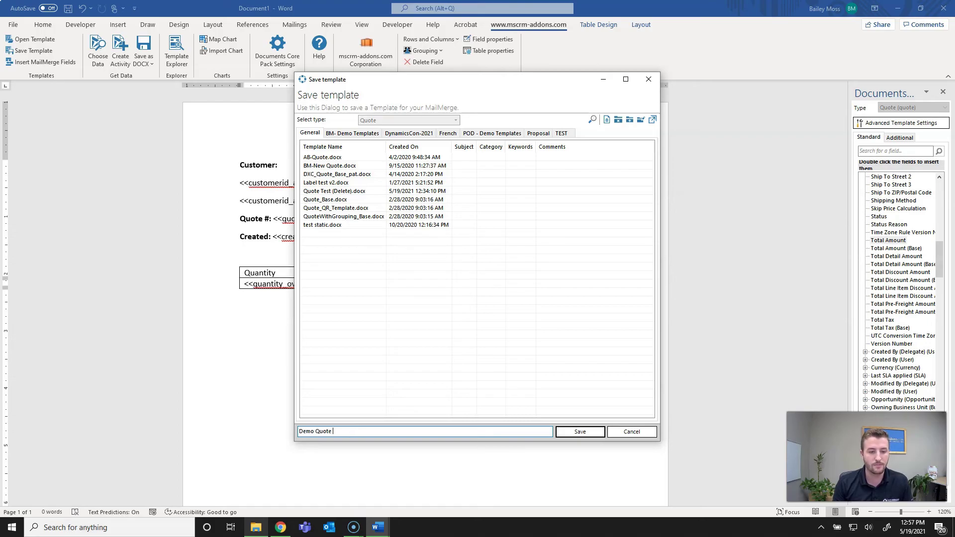
pyautogui.click(580, 432)
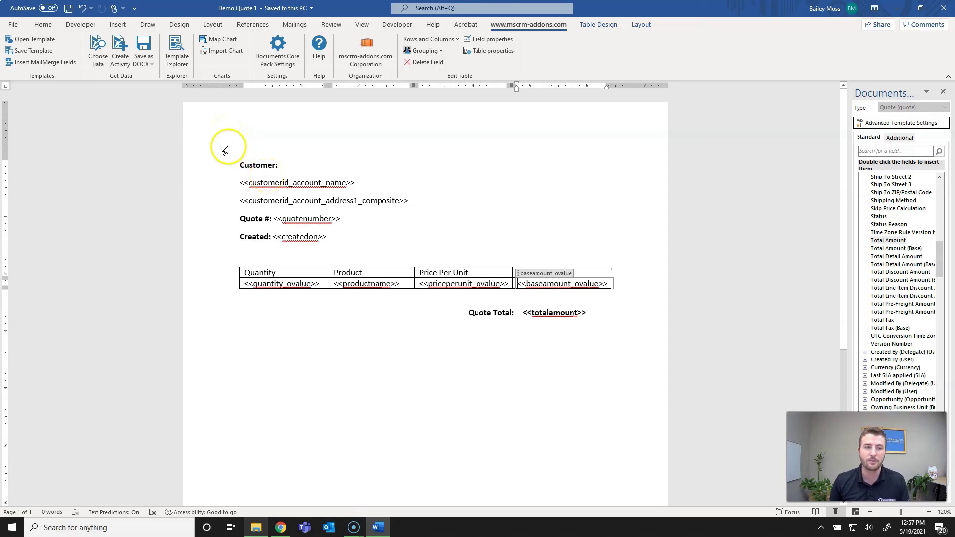
# Search the Dynamics quotes and select the Coho Winery quote for merging
pyautogui.click(98, 56)
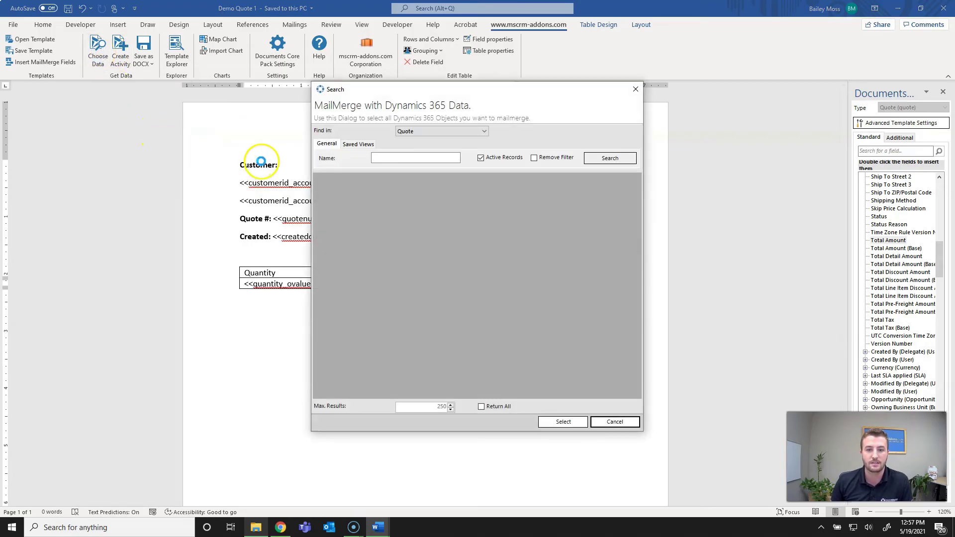
pyautogui.click(620, 164)
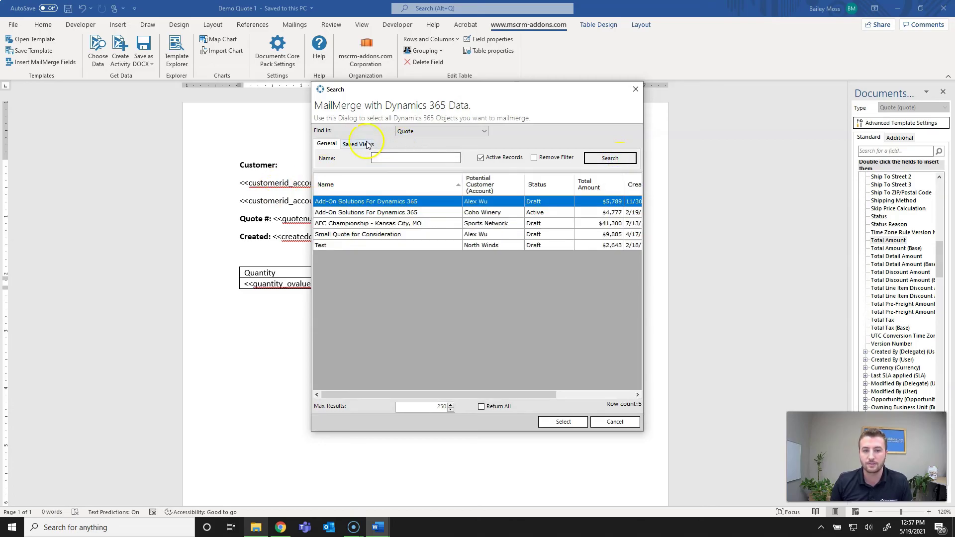
pyautogui.click(387, 214)
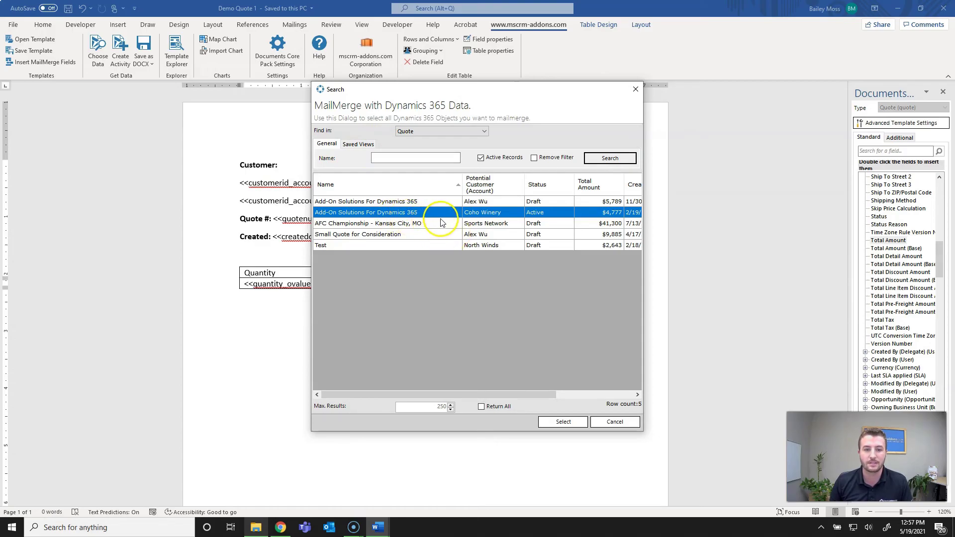
pyautogui.click(558, 422)
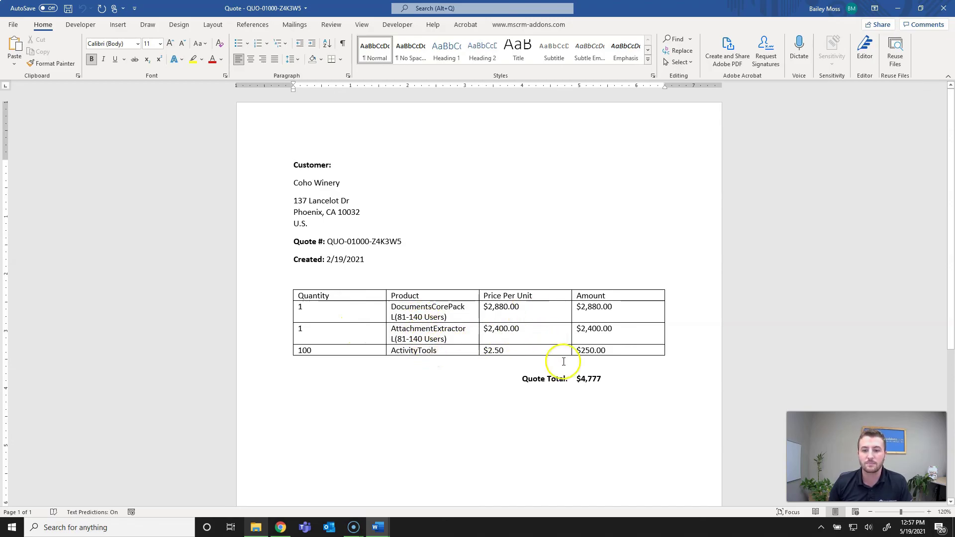
# Check that the merged Quote Total reads $4,777
pyautogui.click(599, 373)
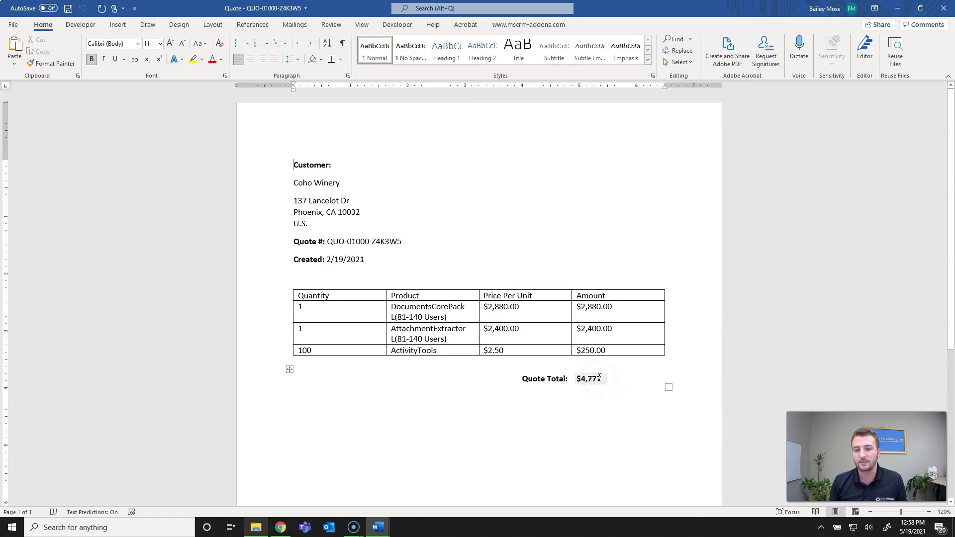